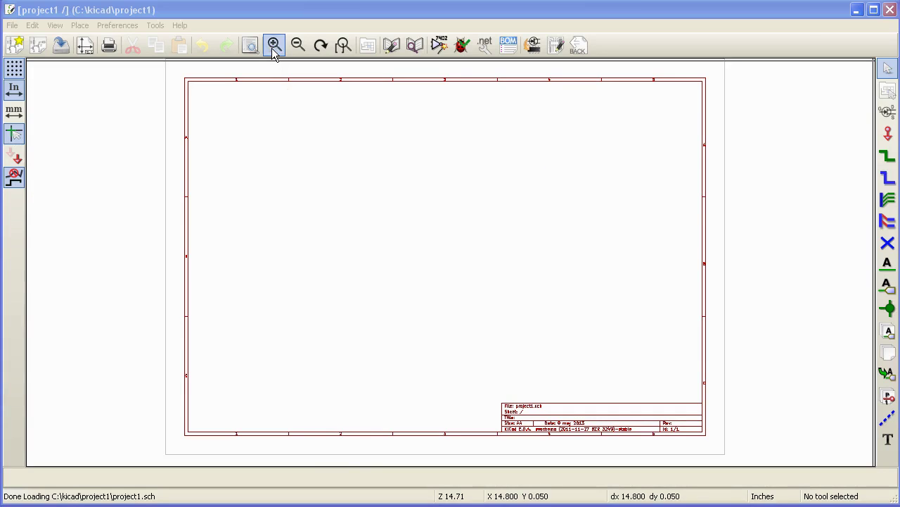
- Examine the empty schematic sheet at several zoom levels, finishing with the whole sheet fitted in the view
click(274, 47)
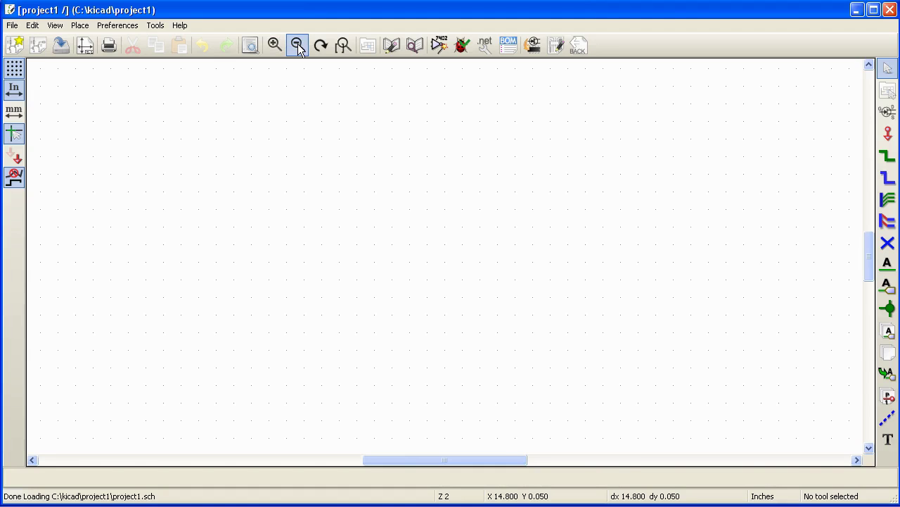
click(297, 44)
click(297, 43)
click(297, 44)
click(298, 43)
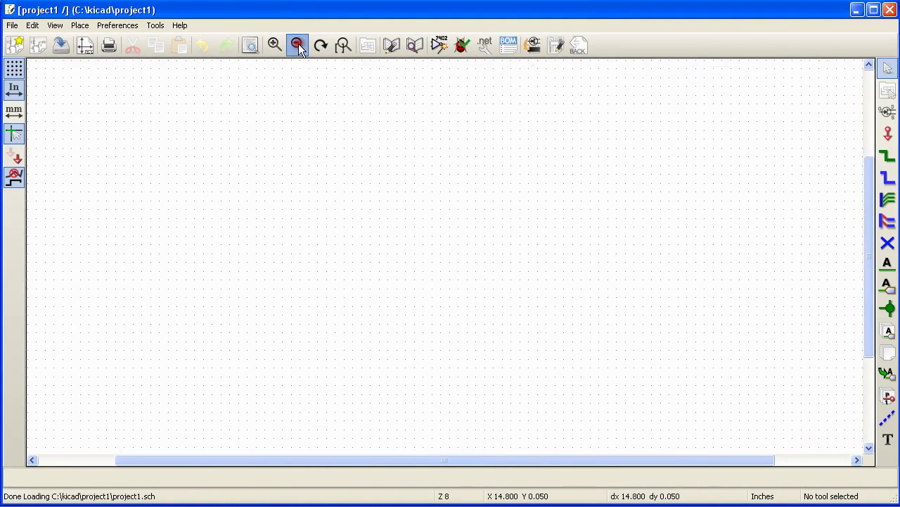
click(297, 43)
click(298, 44)
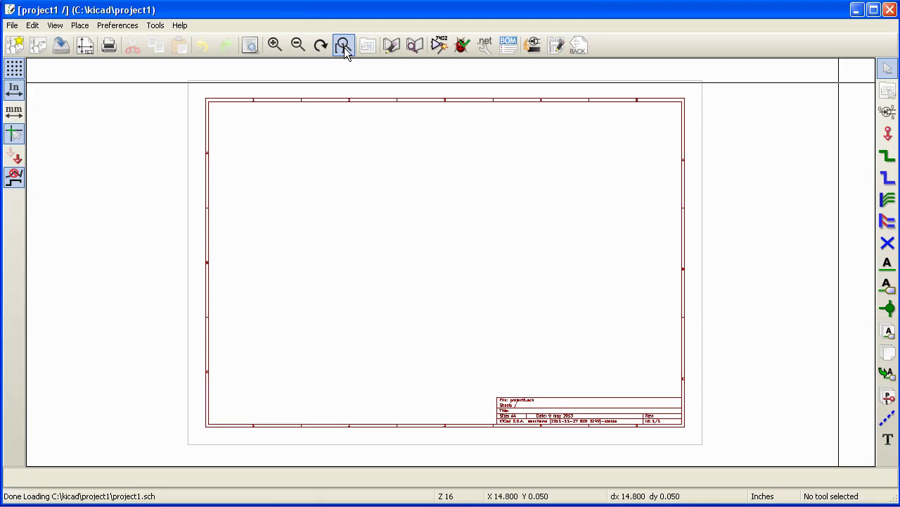
click(344, 47)
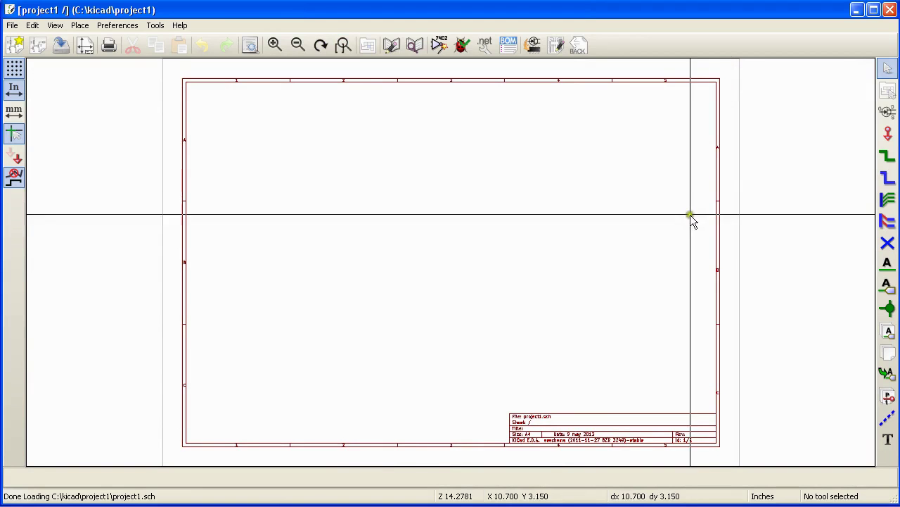
scroll(689, 218, up, 1)
scroll(445, 256, down, 2)
scroll(446, 258, up, 3)
scroll(446, 256, down, 4)
scroll(445, 256, up, 3)
key(Home)
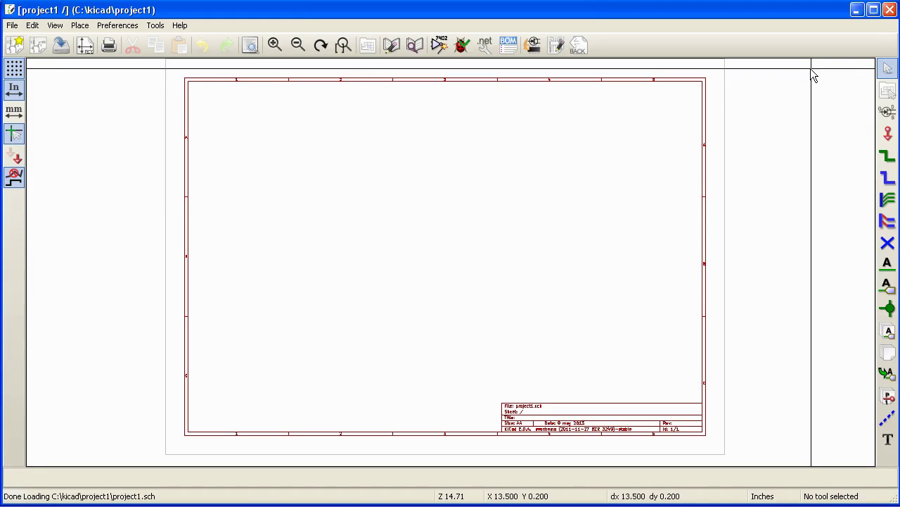
- Place a resistor component named R in the upper-left area of the sheet, at about X 2.1, Y 2.1 inches
click(888, 111)
click(445, 235)
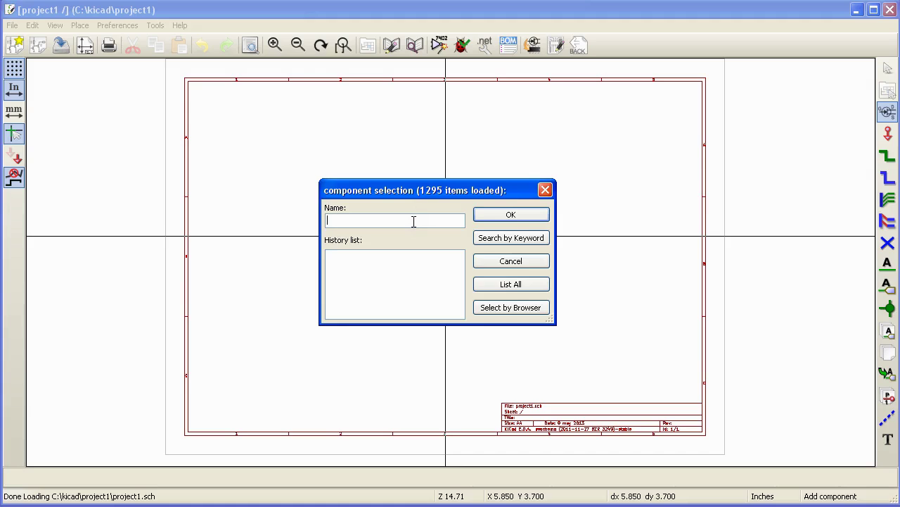
text(r)
click(517, 216)
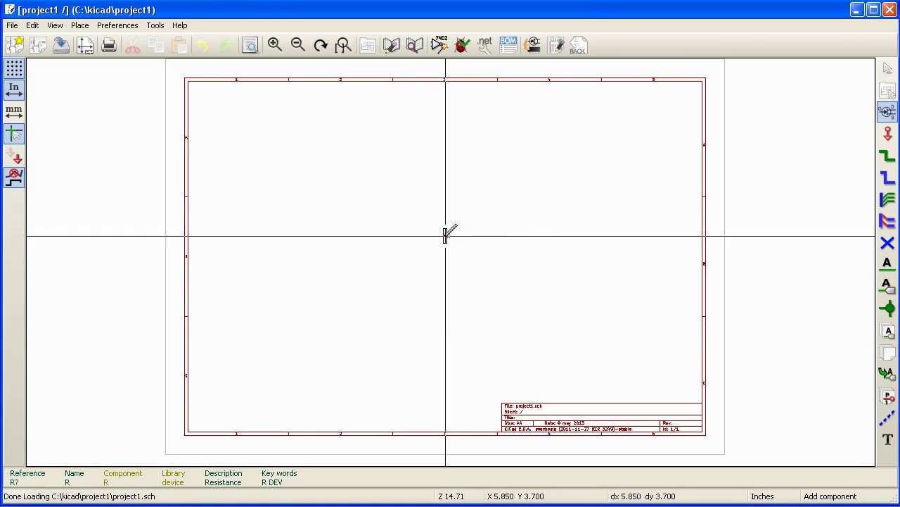
scroll(451, 235, up, 5)
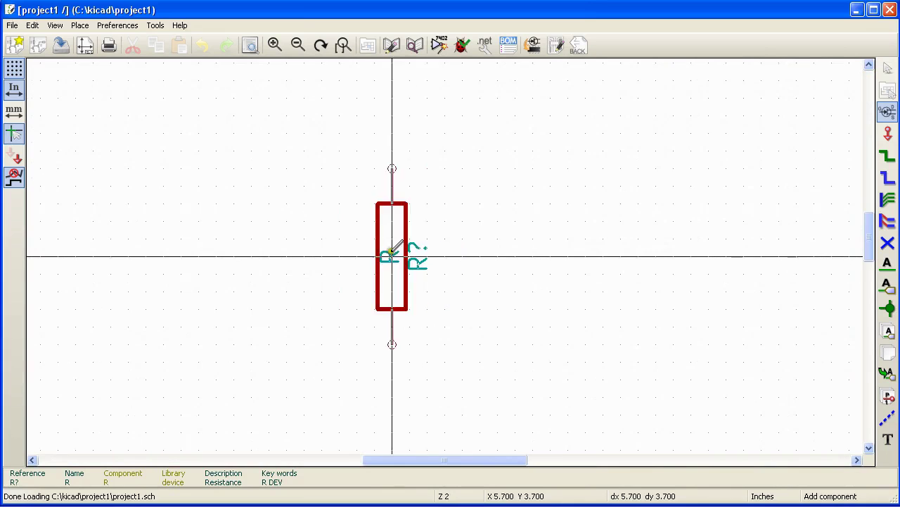
scroll(454, 251, down, 1)
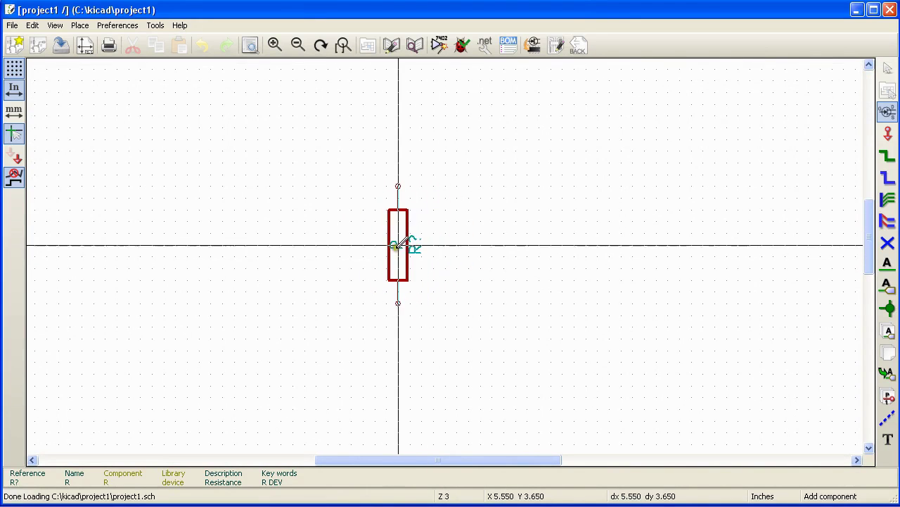
scroll(414, 245, down, 1)
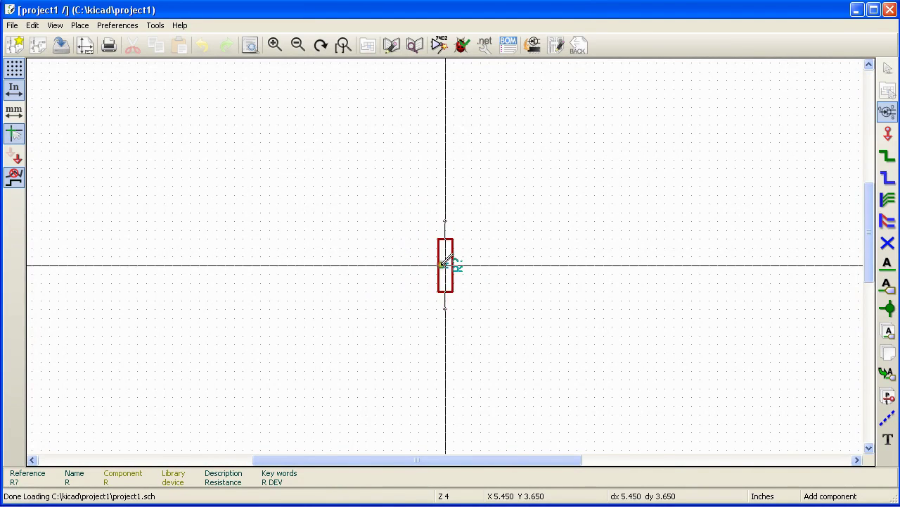
scroll(419, 256, down, 3)
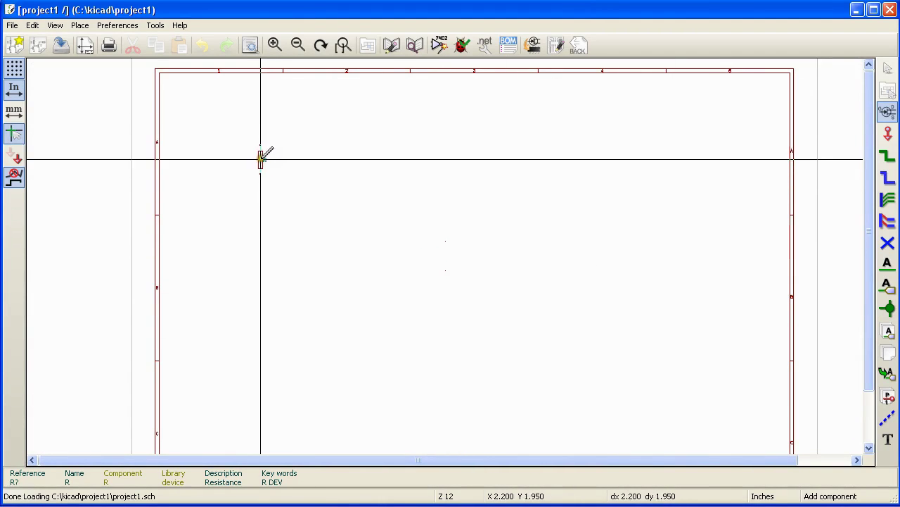
scroll(258, 166, up, 2)
scroll(448, 252, up, 2)
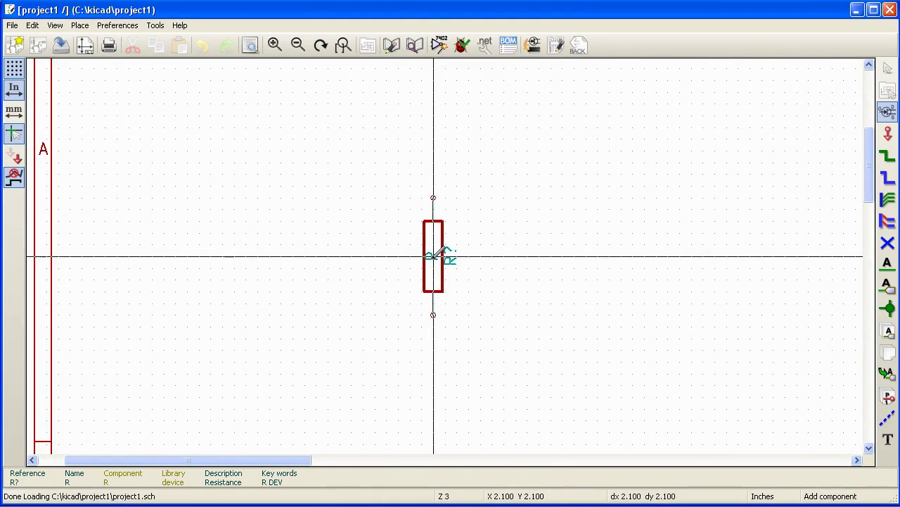
click(434, 256)
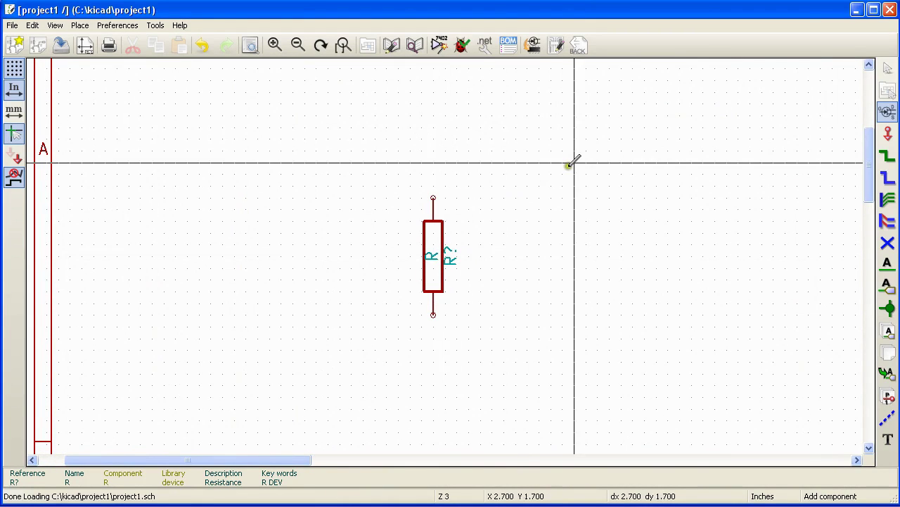
- Choose the capacitor C from the full listing of the device library and place it just right of the resistor, at X 2.45, Y 2.1 inches
scroll(553, 181, down, 2)
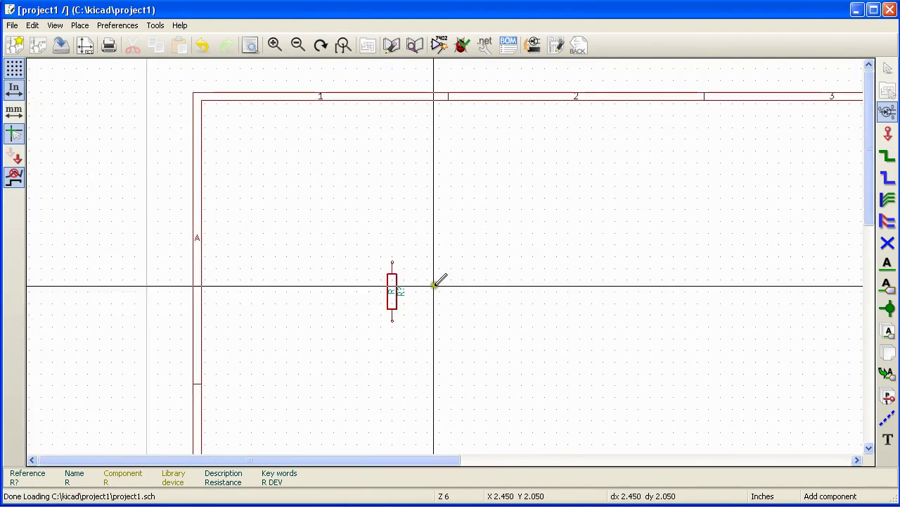
scroll(444, 268, up, 1)
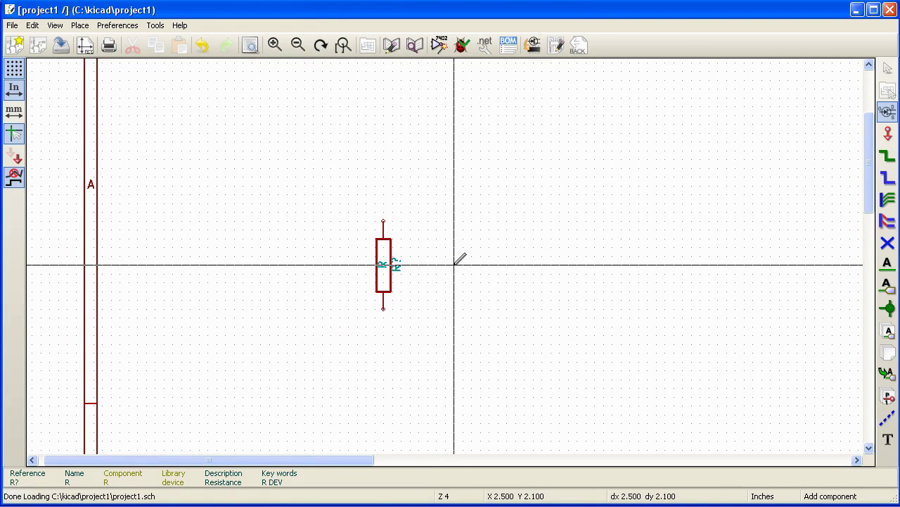
click(455, 264)
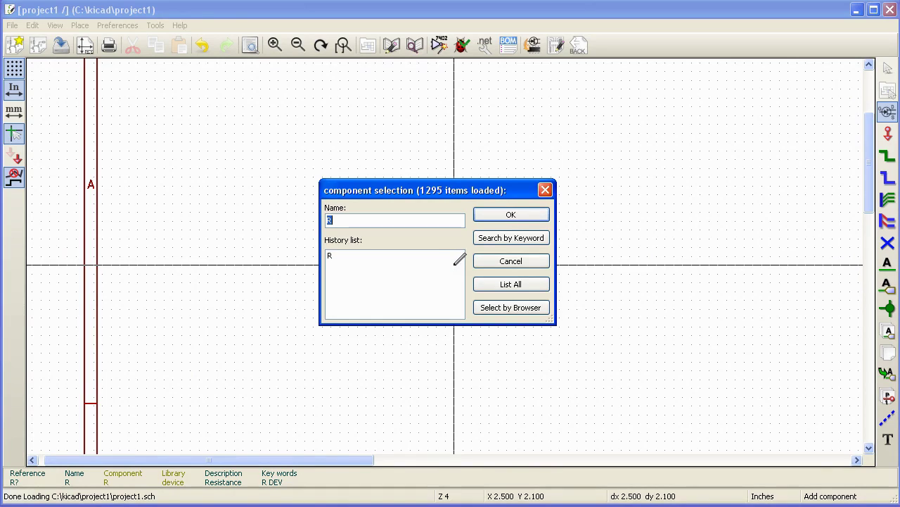
click(515, 291)
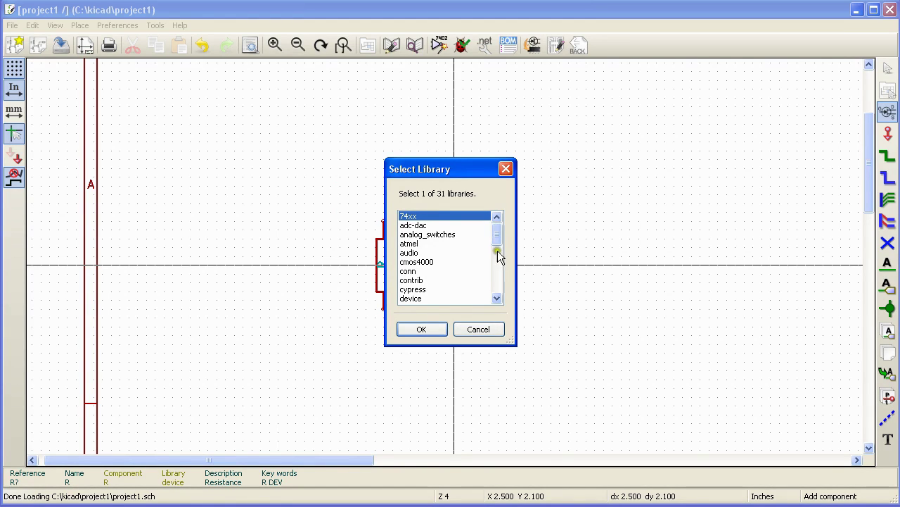
click(427, 298)
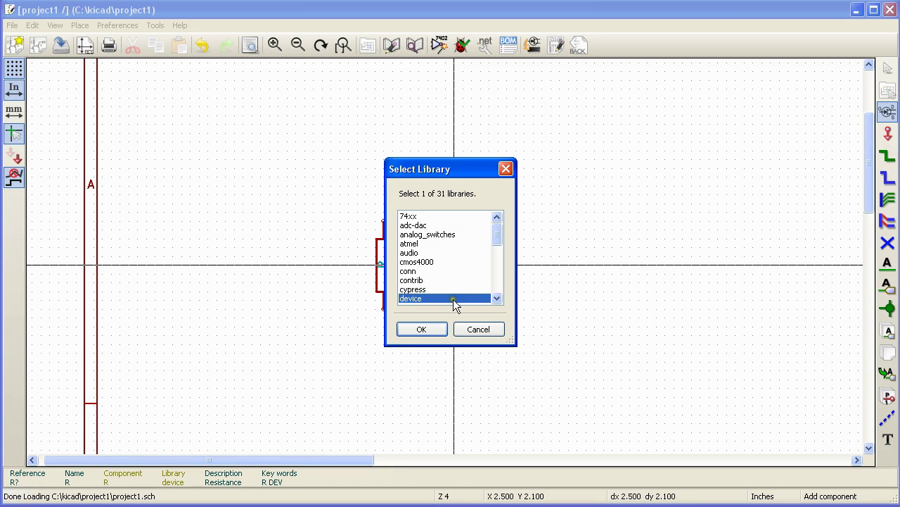
click(422, 330)
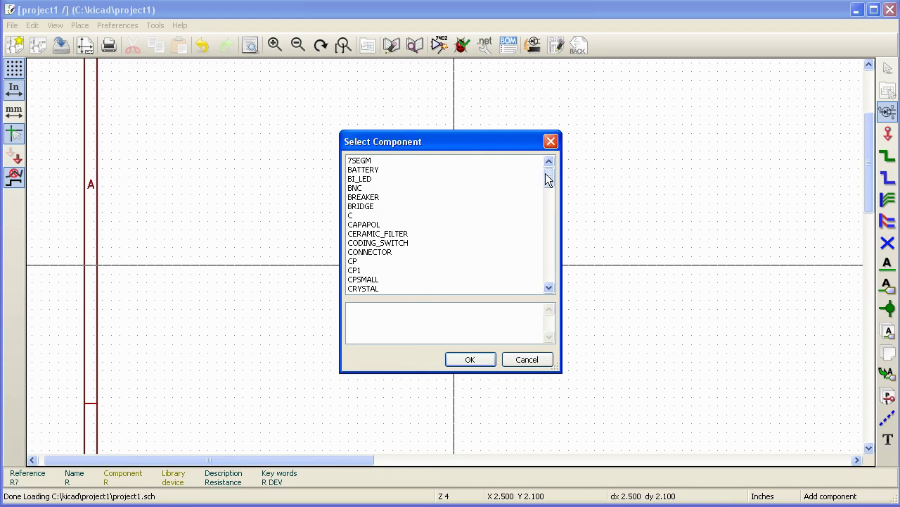
key(c)
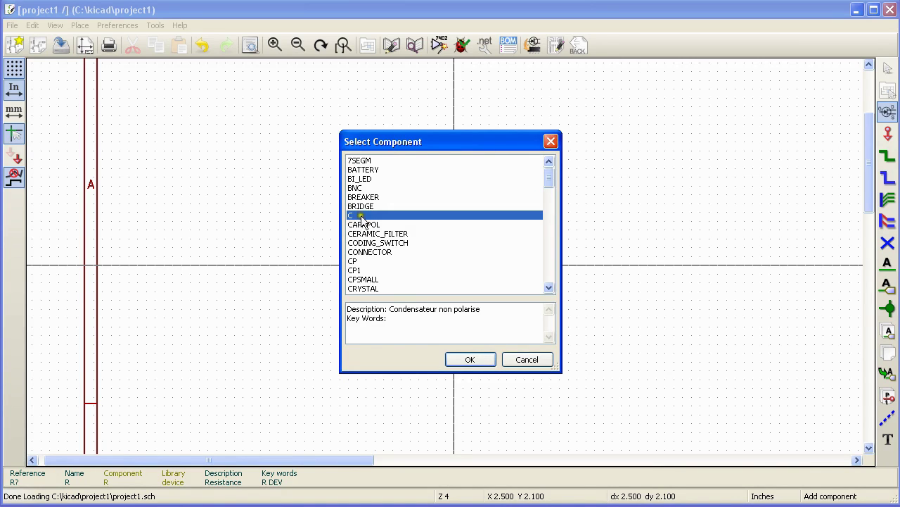
click(471, 359)
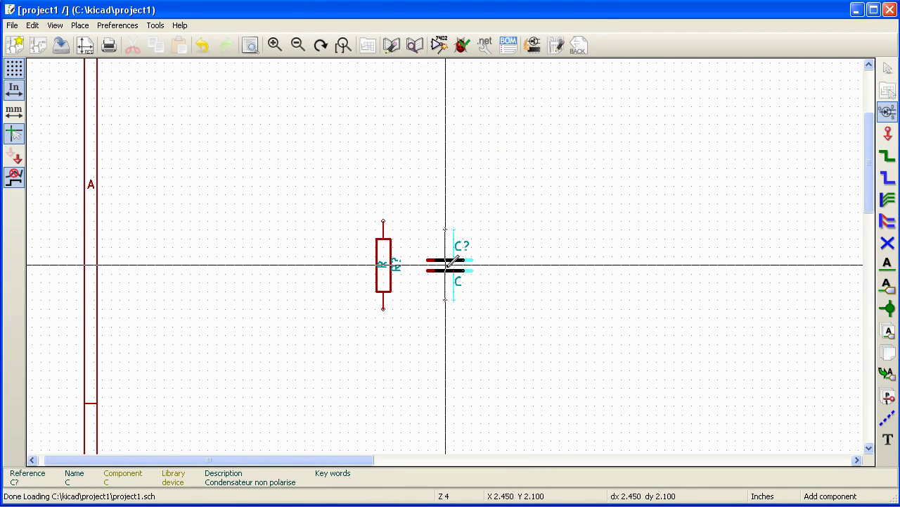
click(446, 264)
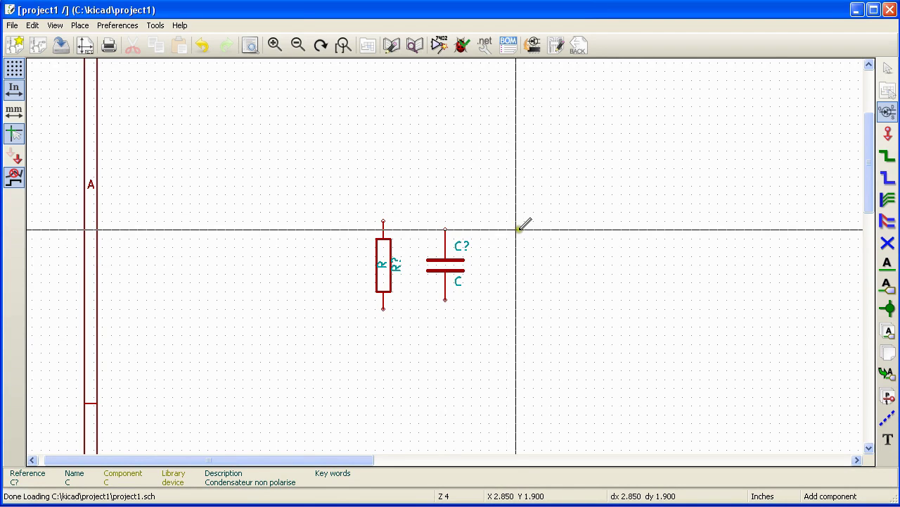
- Pick the LED from the device library in the Library Browser and place it to the right of the capacitor, at about X 2.95, Y 2.1 inches
click(517, 264)
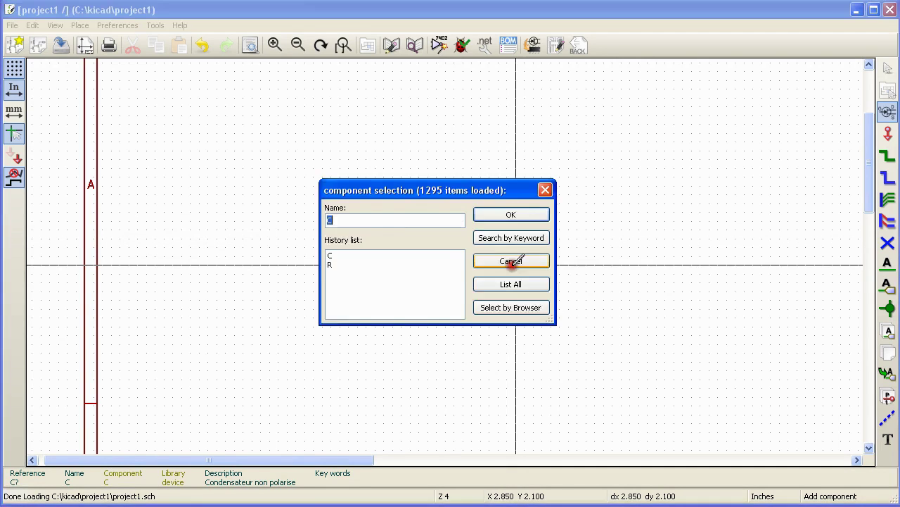
click(502, 308)
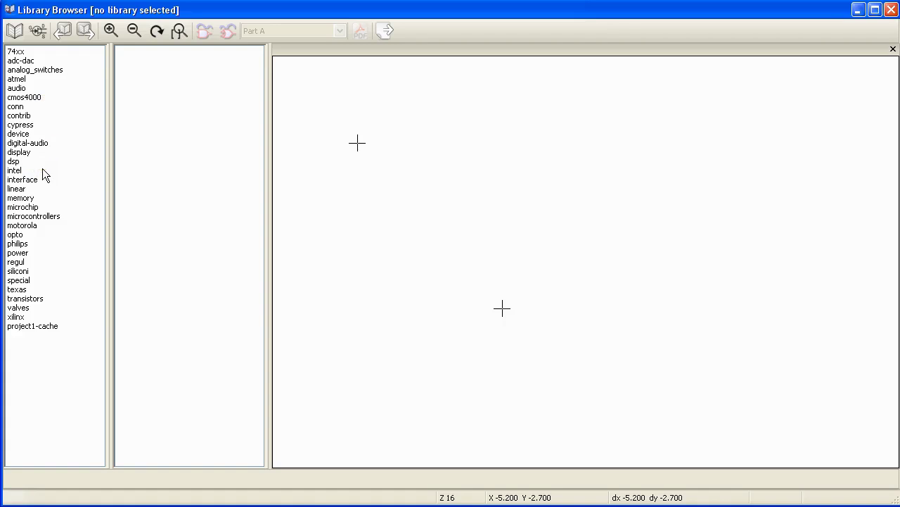
click(19, 135)
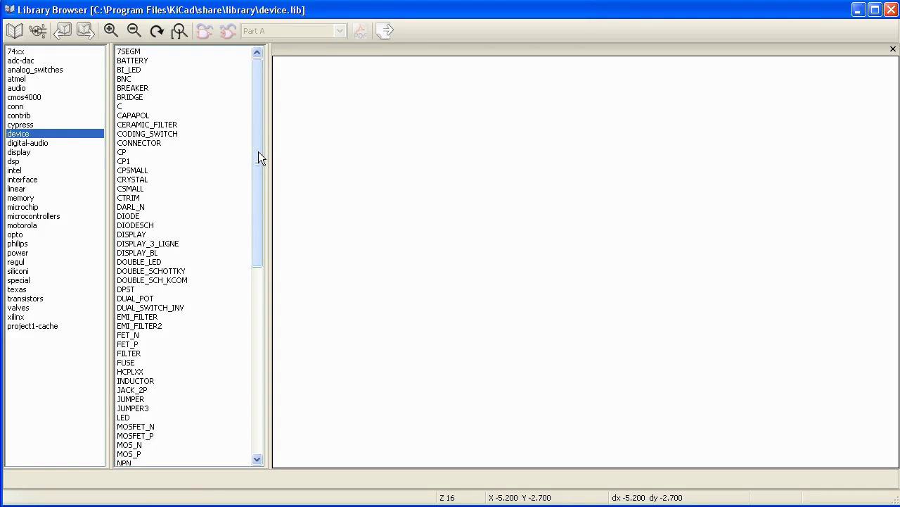
click(257, 292)
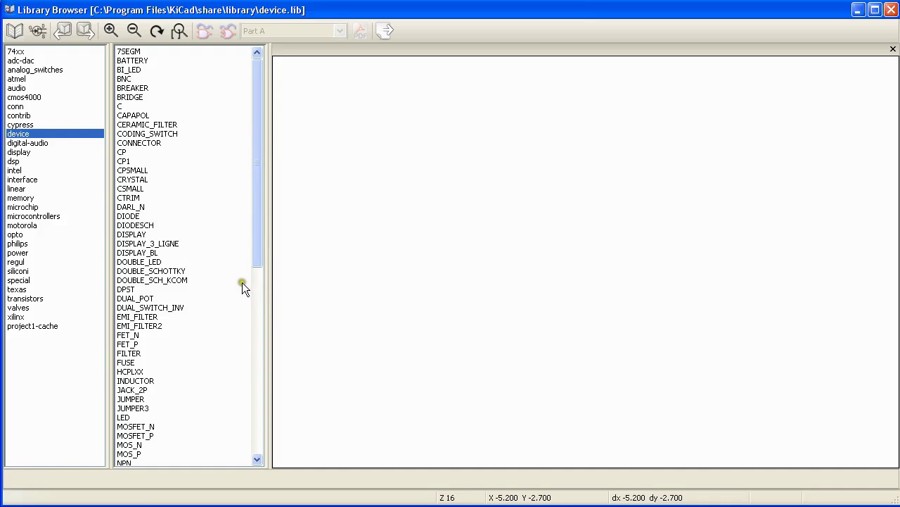
click(124, 418)
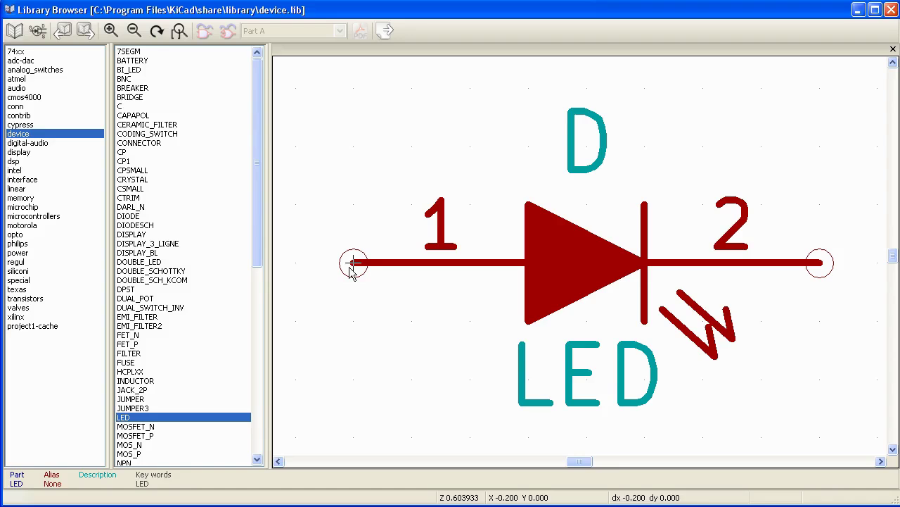
click(385, 31)
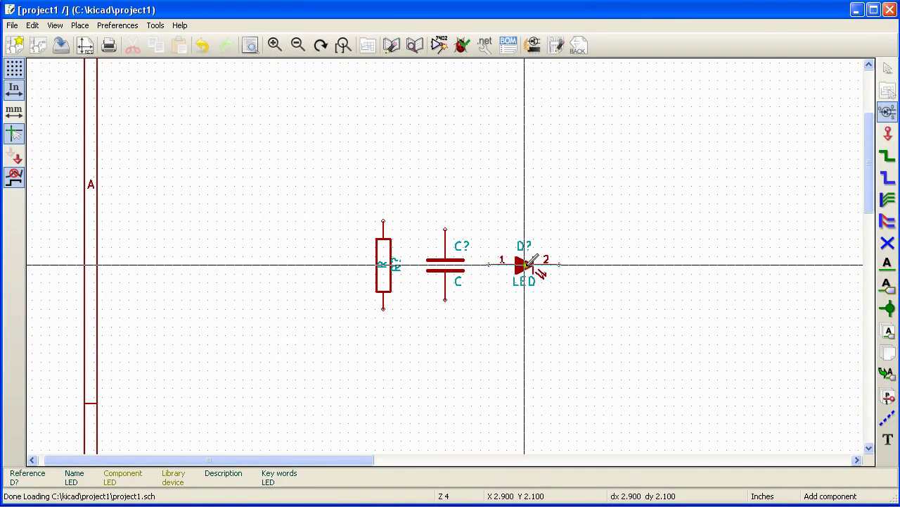
click(533, 265)
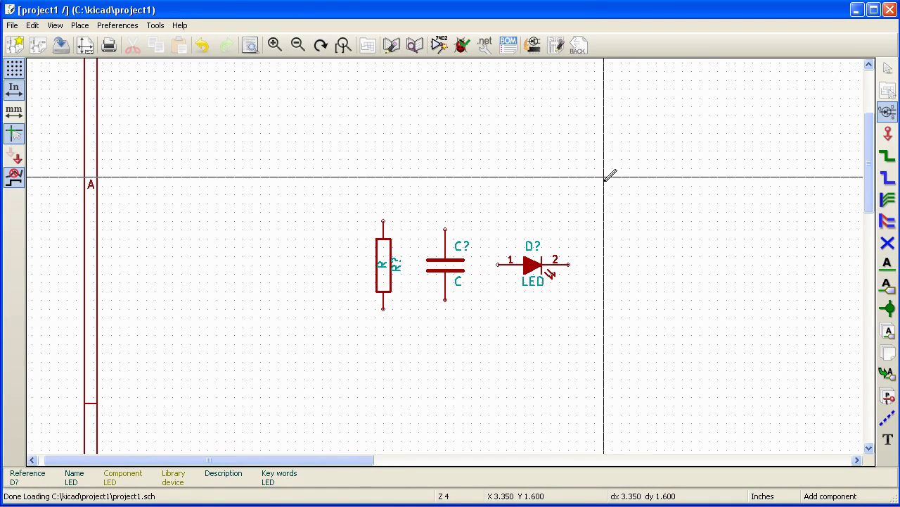
- Move the LED up and to the right, away from the capacitor, to X 3.7, Y 1.35 inches
click(886, 72)
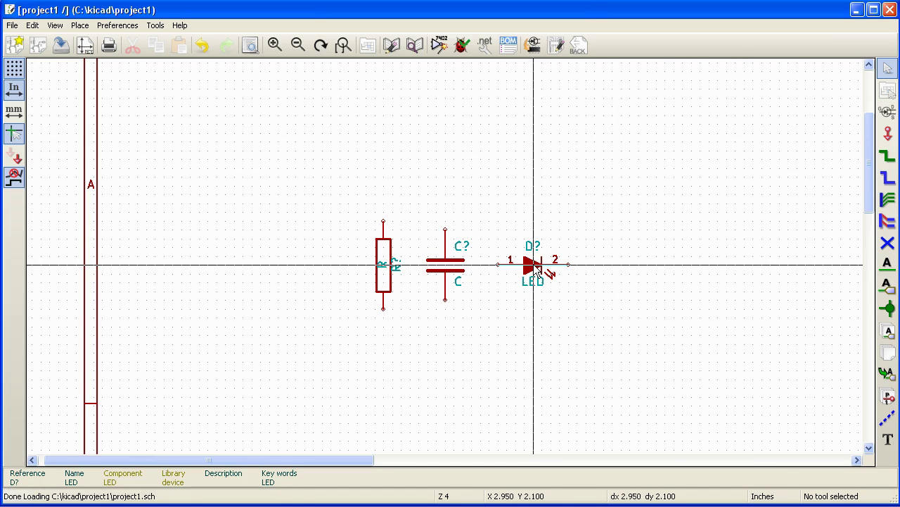
key(m)
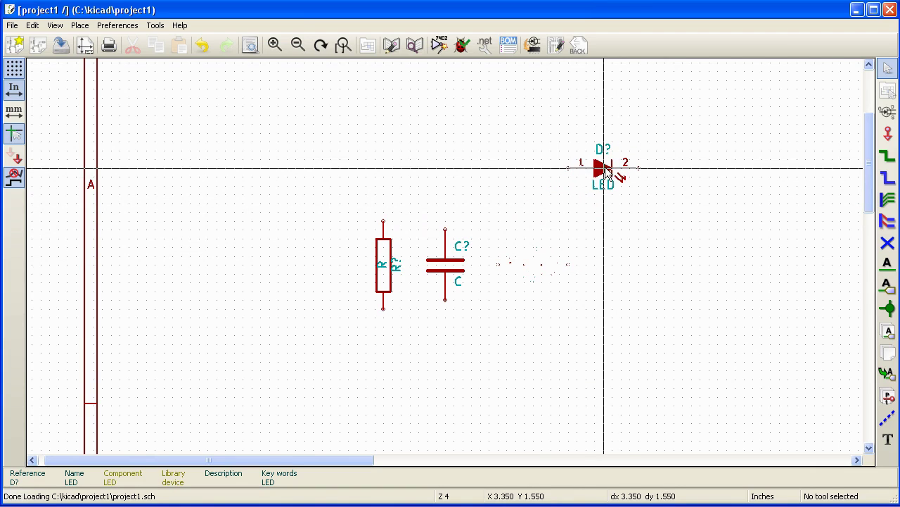
click(667, 134)
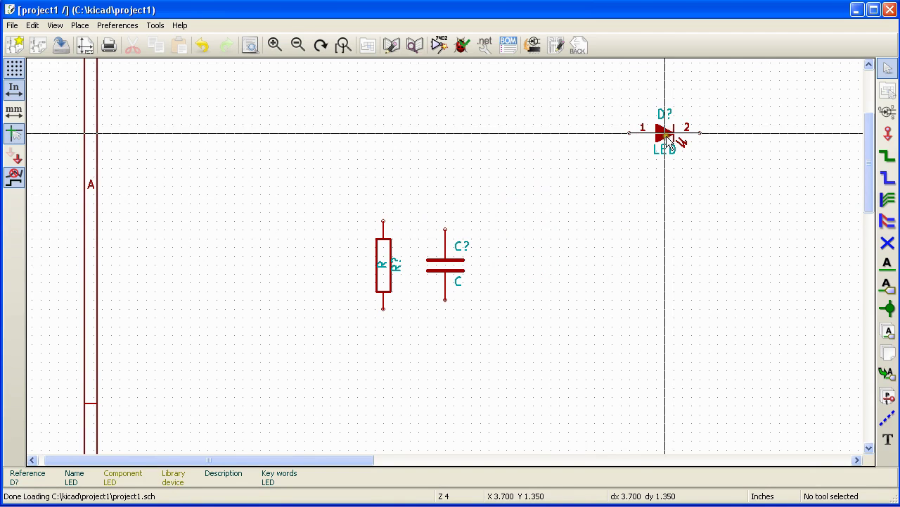
- Move the LED up and to the left, above the resistor and capacitor, to X 2.35, Y 1.1 inches
key(F4)
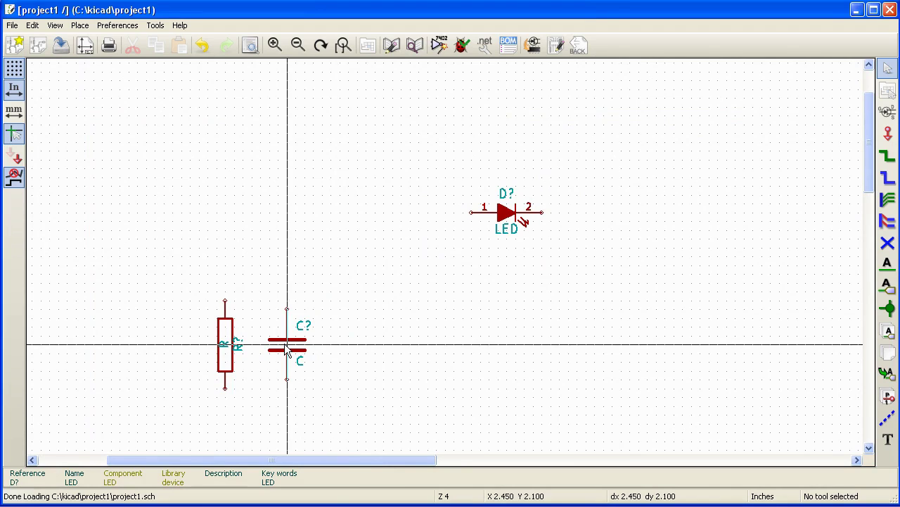
right_click(508, 218)
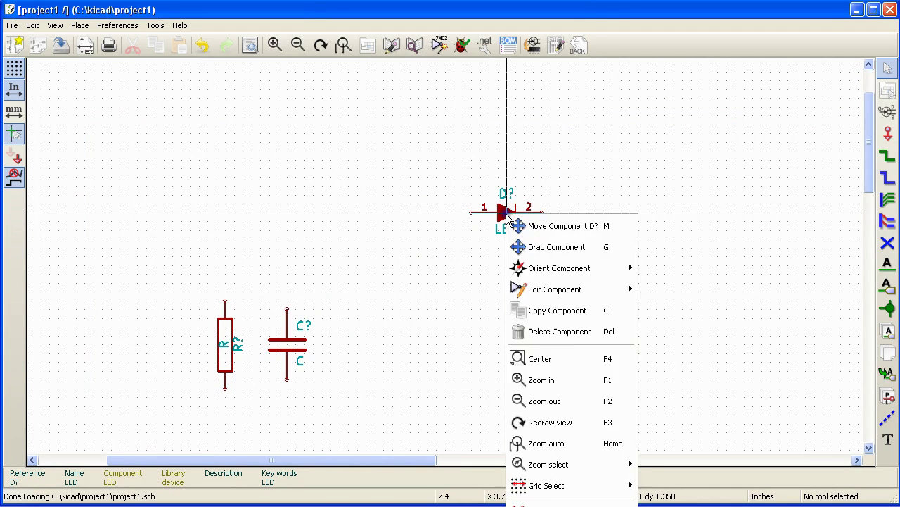
click(570, 226)
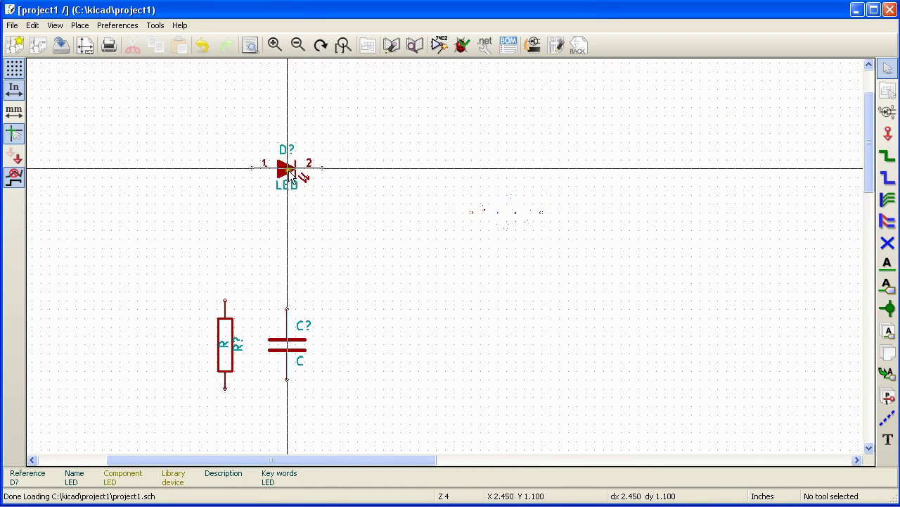
click(271, 169)
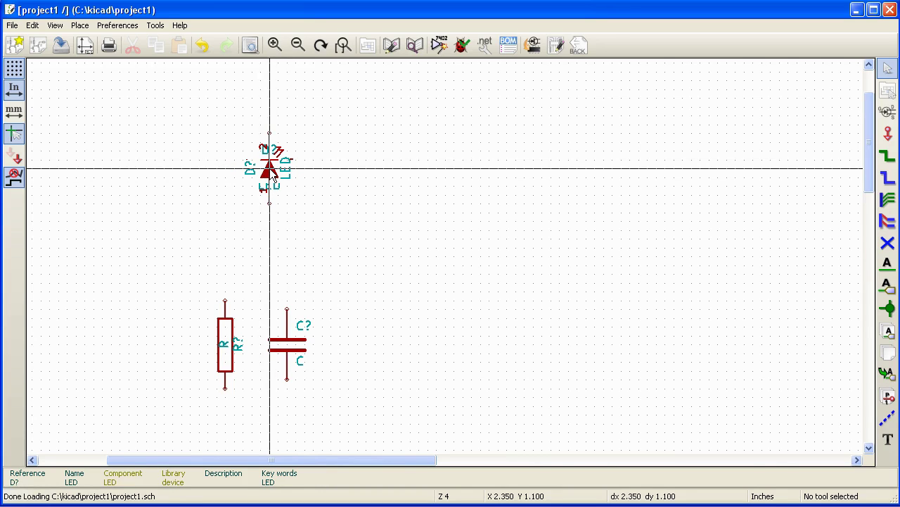
- Rotate the LED through a full turn in quarter-turn increments and examine its orientation options
key(r)
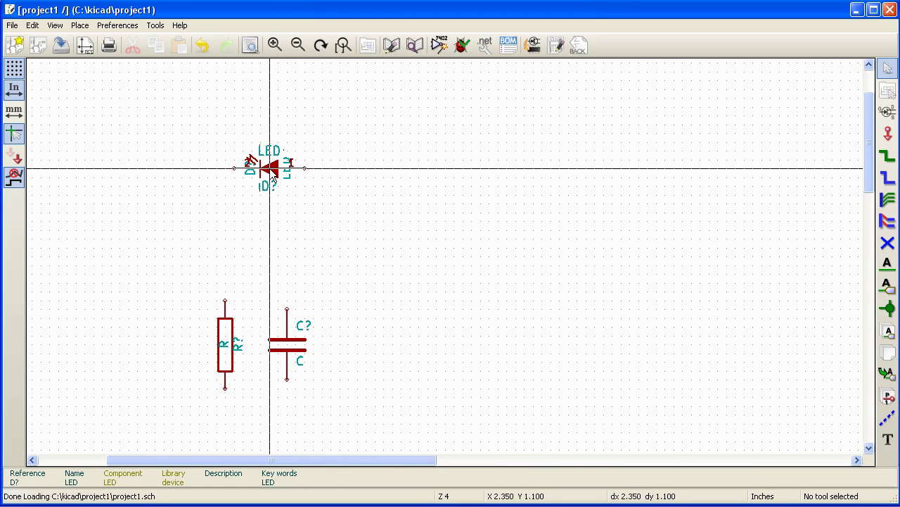
key(r)
key(r)
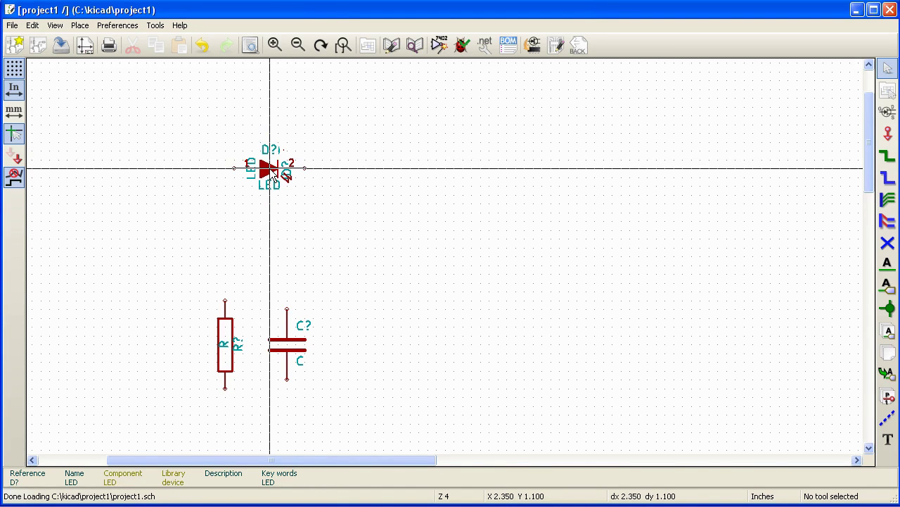
scroll(271, 174, up, 2)
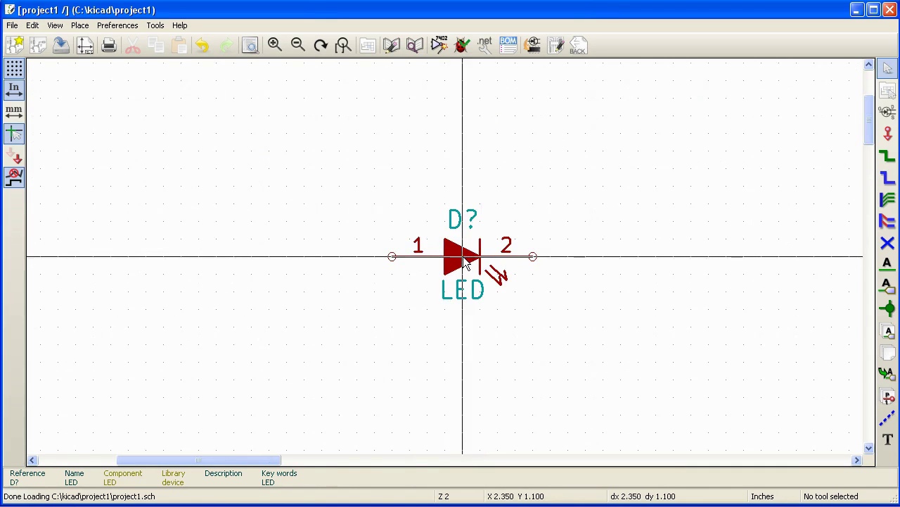
scroll(466, 263, down, 1)
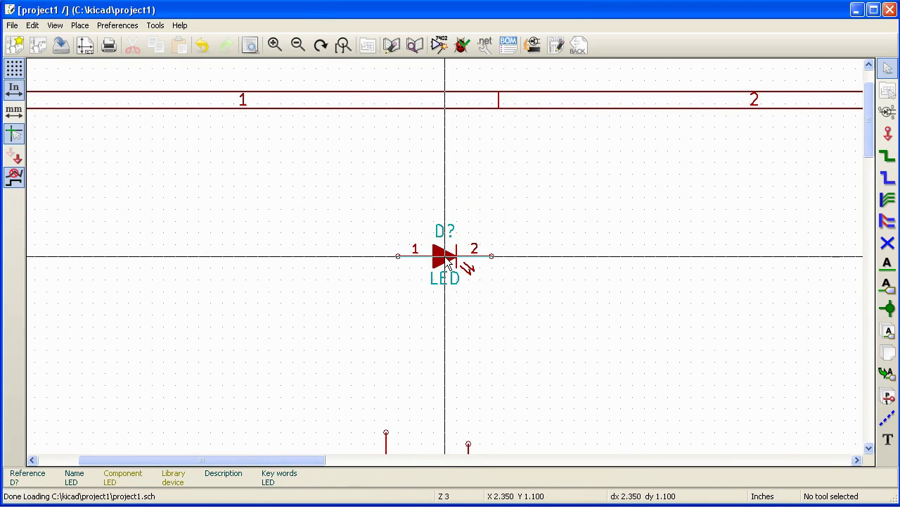
scroll(448, 264, down, 1)
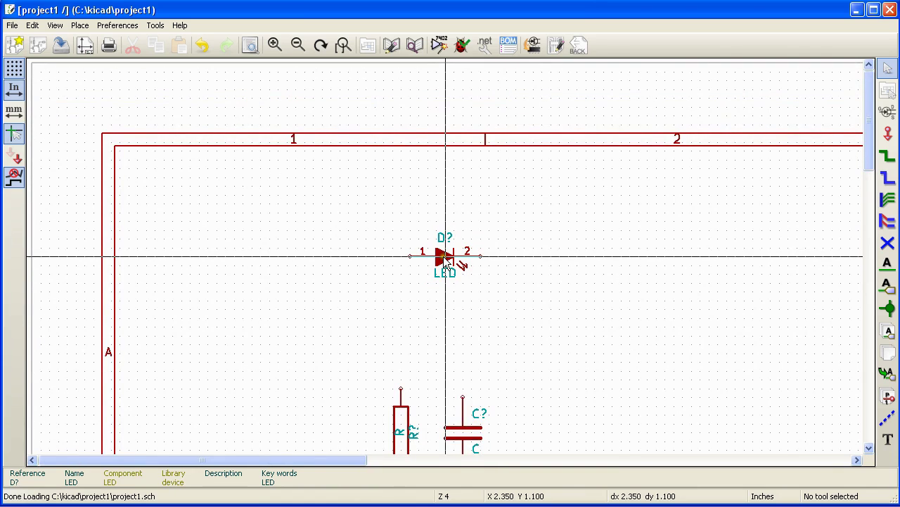
right_click(446, 259)
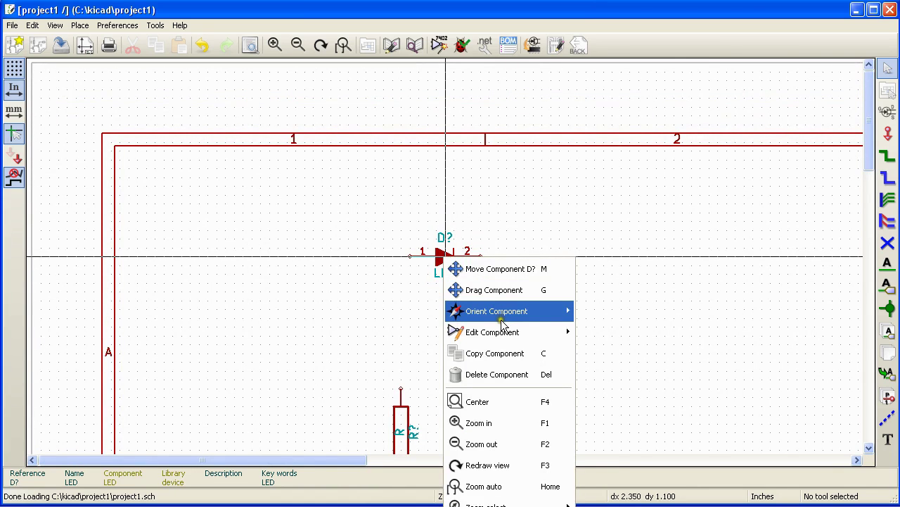
mouse_move(511, 311)
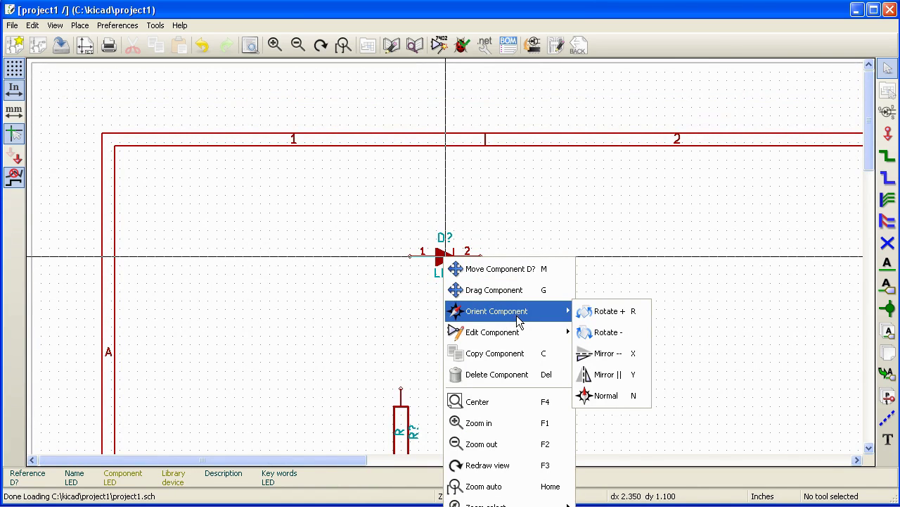
click(632, 333)
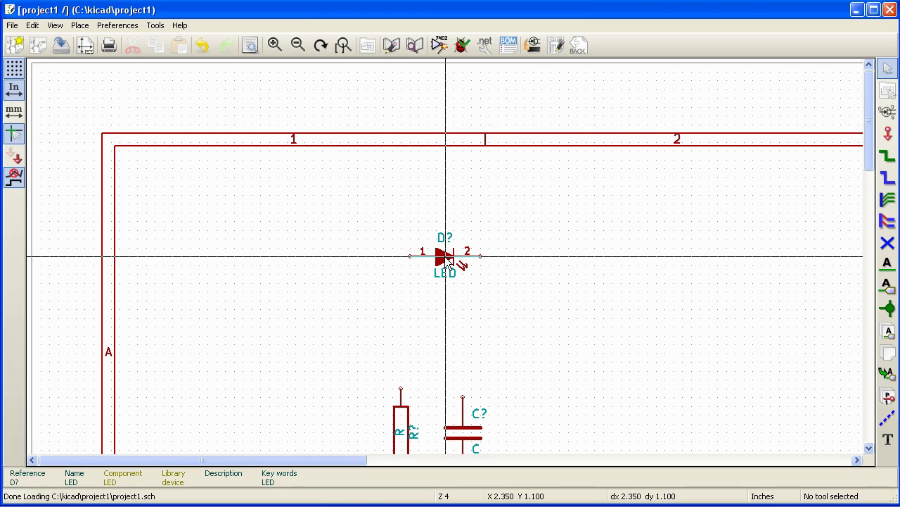
- Delete the LED and the capacitor from the sheet, keeping only the resistor
key(Delete)
scroll(445, 258, down, 1)
scroll(475, 314, up, 1)
scroll(427, 325, down, 2)
scroll(446, 288, up, 1)
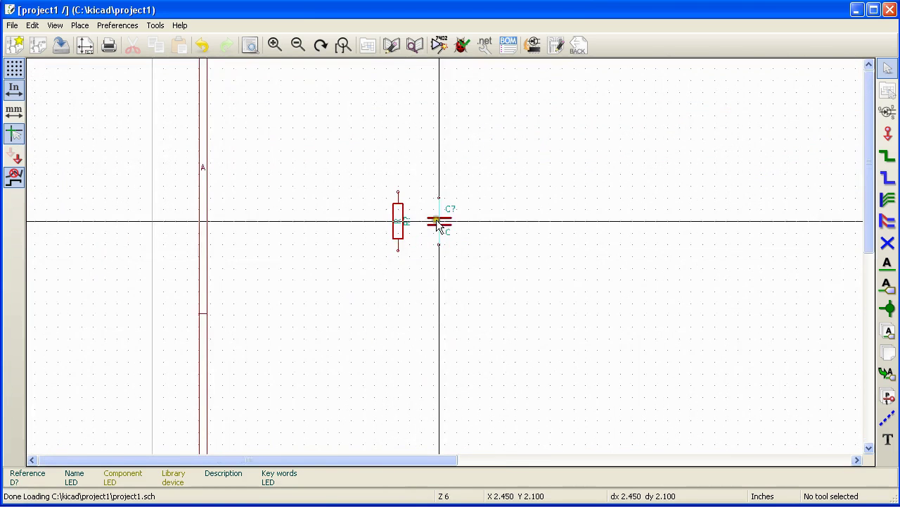
click(442, 225)
right_click(441, 225)
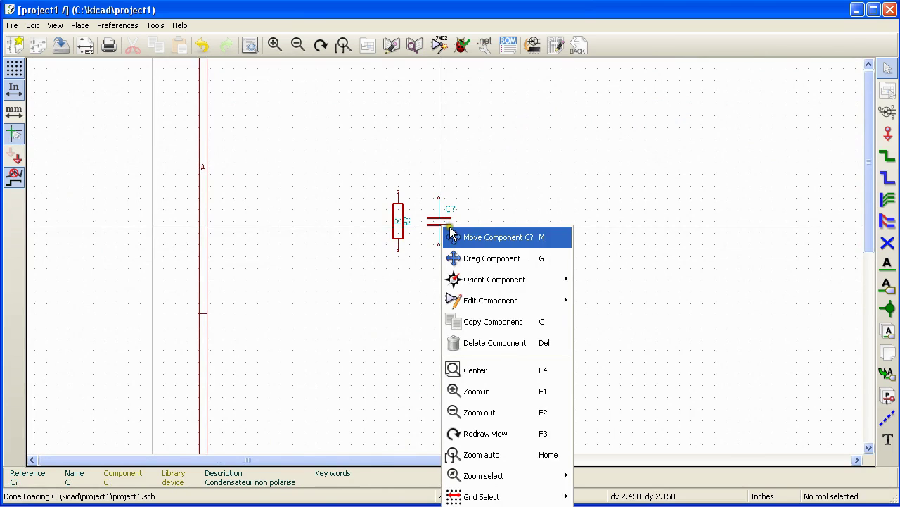
click(506, 345)
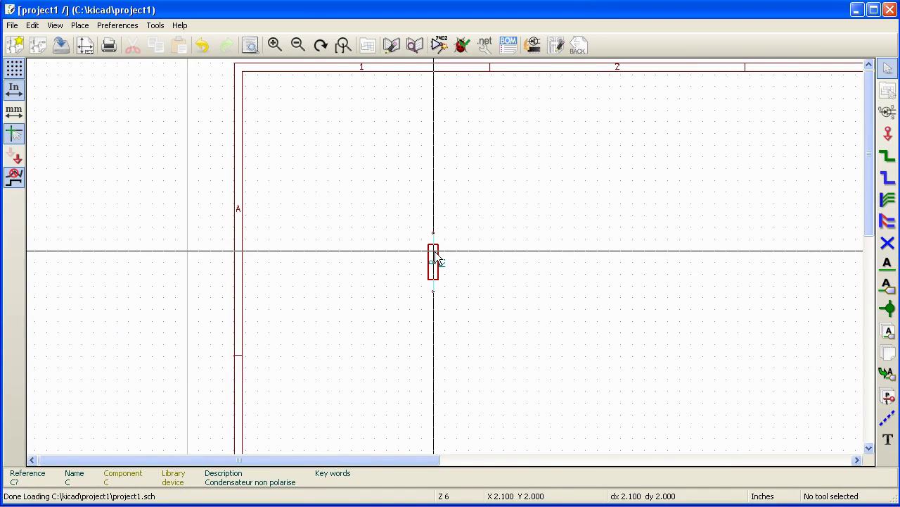
- Duplicate the resistor twice to its right, at X 2.3 and X 2.55 inches, level with the original at Y 2.1
key(m)
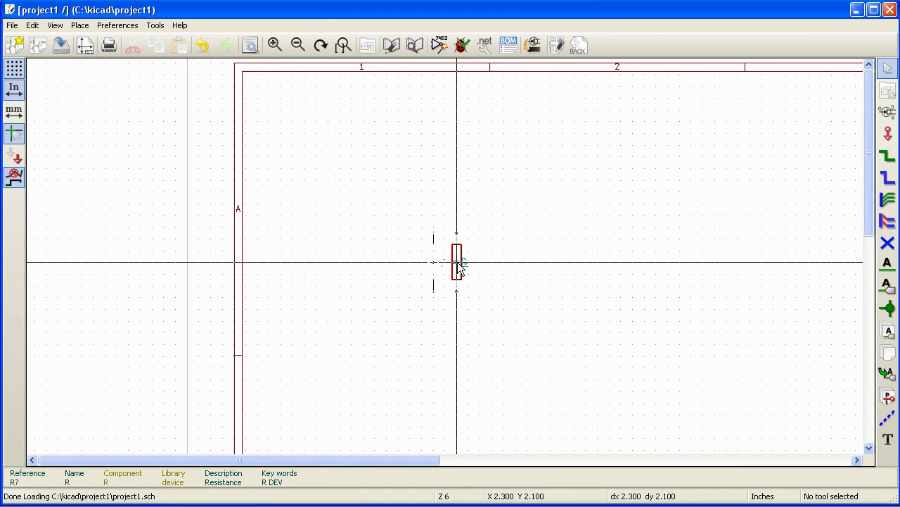
click(457, 261)
scroll(467, 272, up, 2)
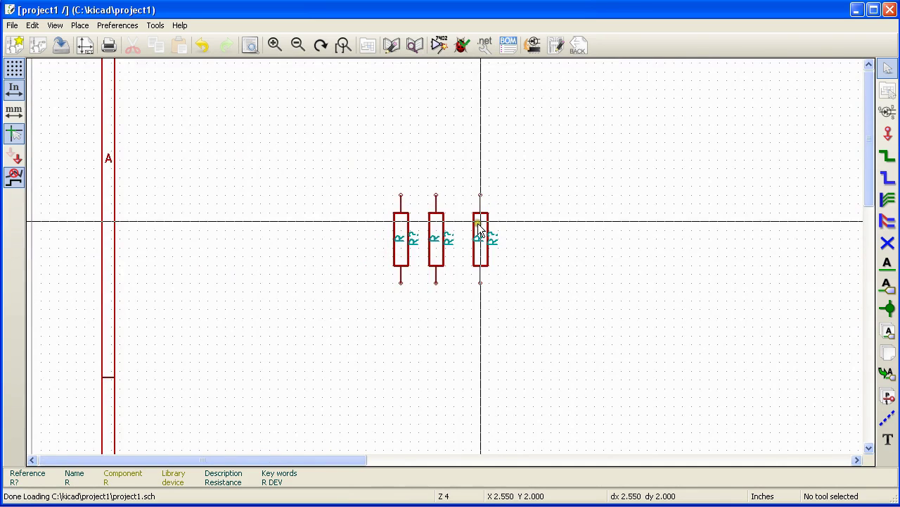
- Add a fourth resistor copy and space the row evenly at X 2.15, 2.35, 2.55 and 2.75 inches, Y 2.1
scroll(481, 226, down, 1)
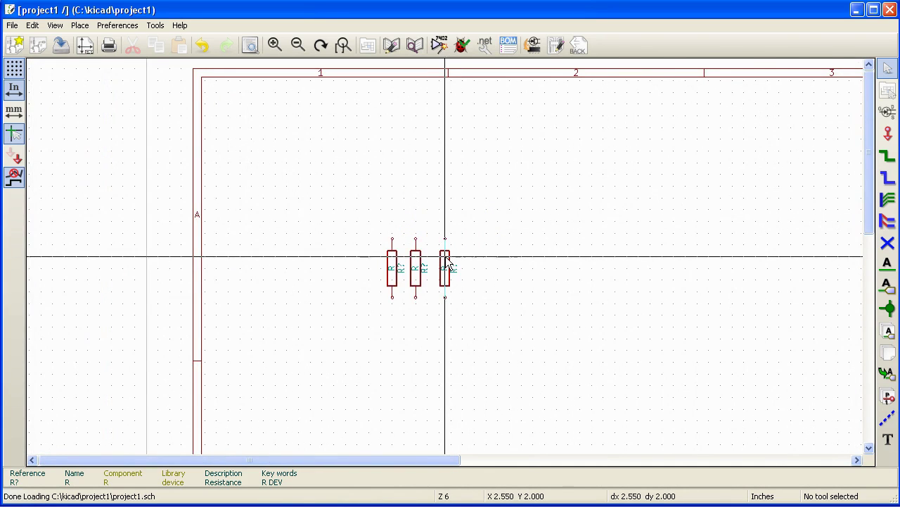
scroll(447, 255, up, 1)
right_click(460, 232)
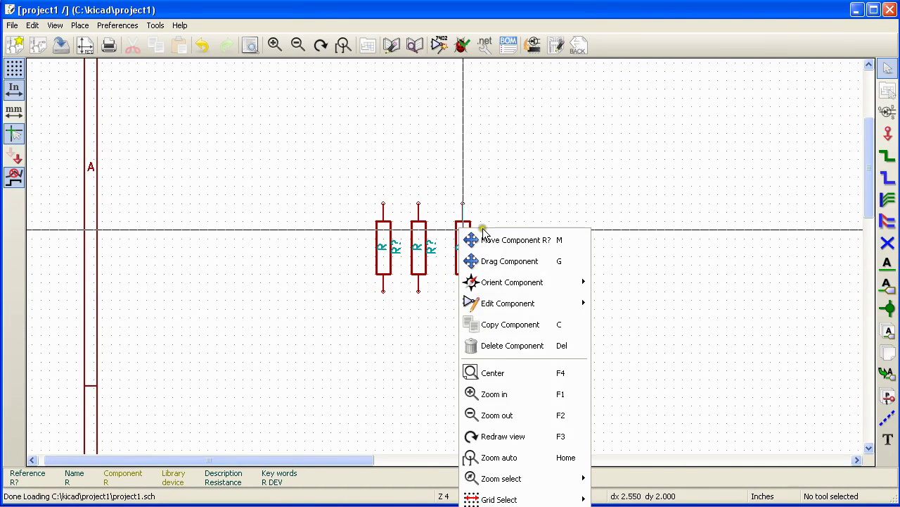
click(524, 331)
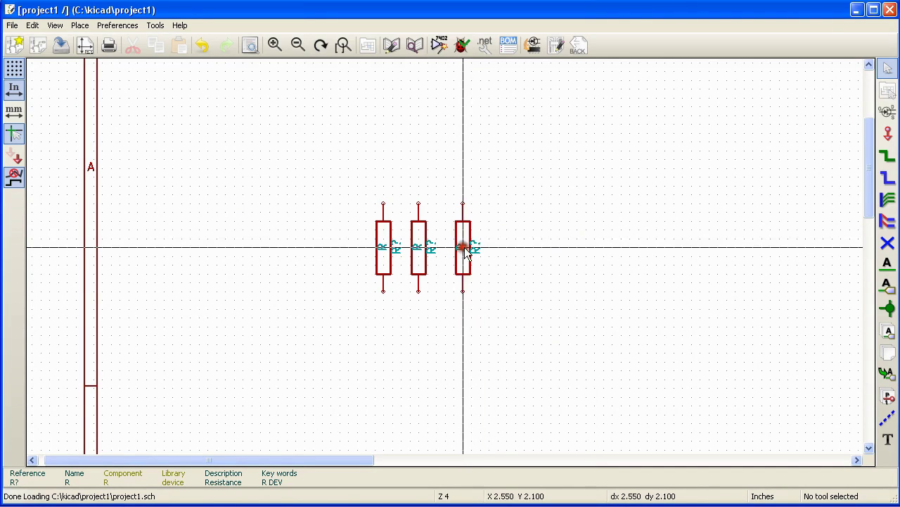
scroll(422, 239, down, 1)
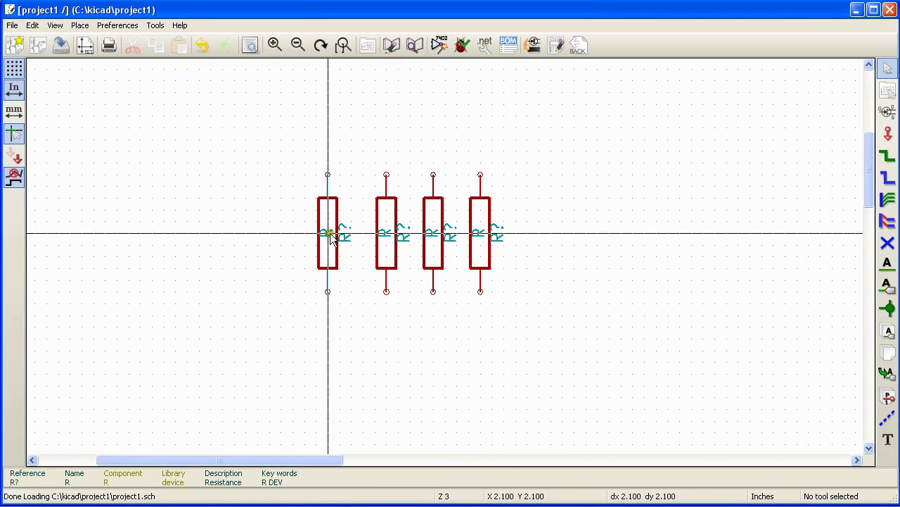
click(340, 233)
scroll(421, 244, down, 1)
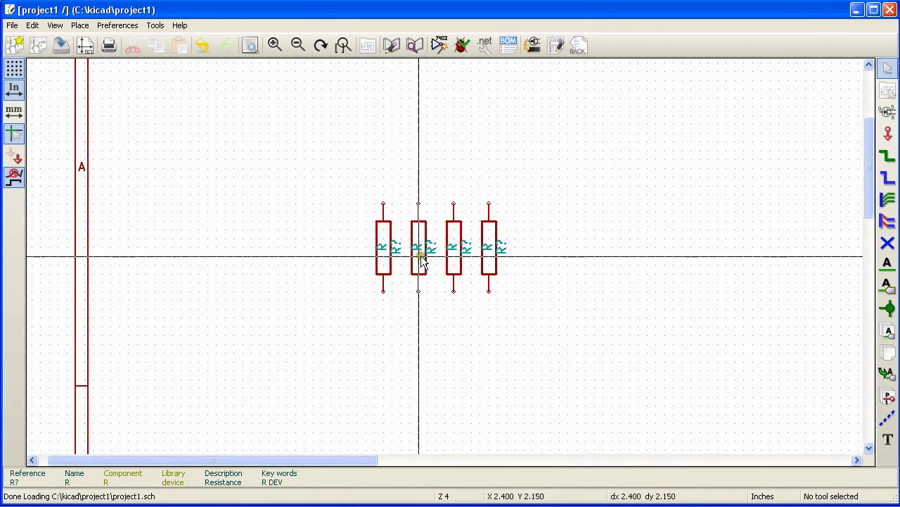
- Wire the upper pins of the first and second resistors together, and likewise the third and fourth, with horizontal runs at Y 1.7 inches
scroll(419, 256, up, 1)
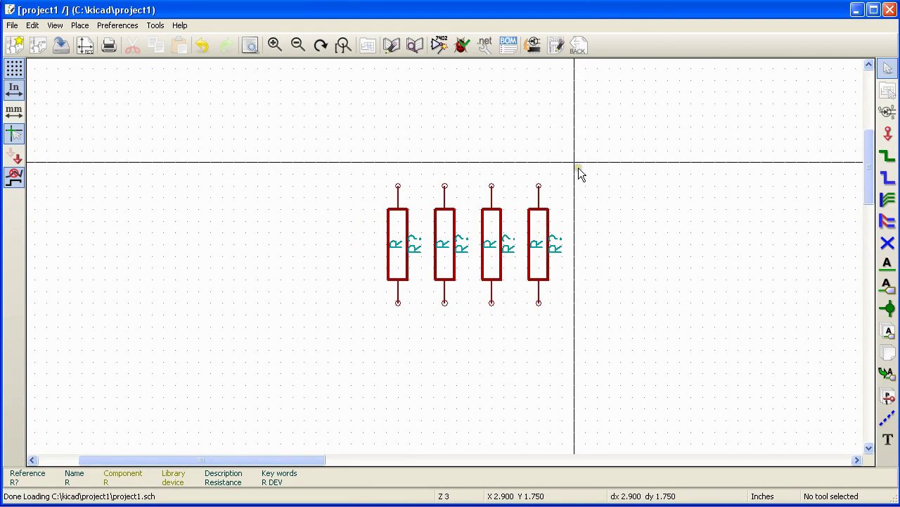
scroll(579, 168, up, 1)
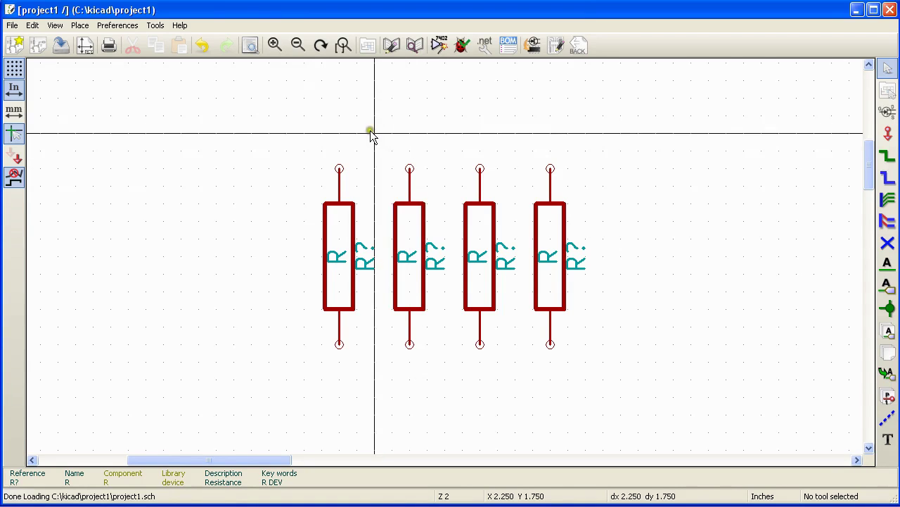
click(889, 159)
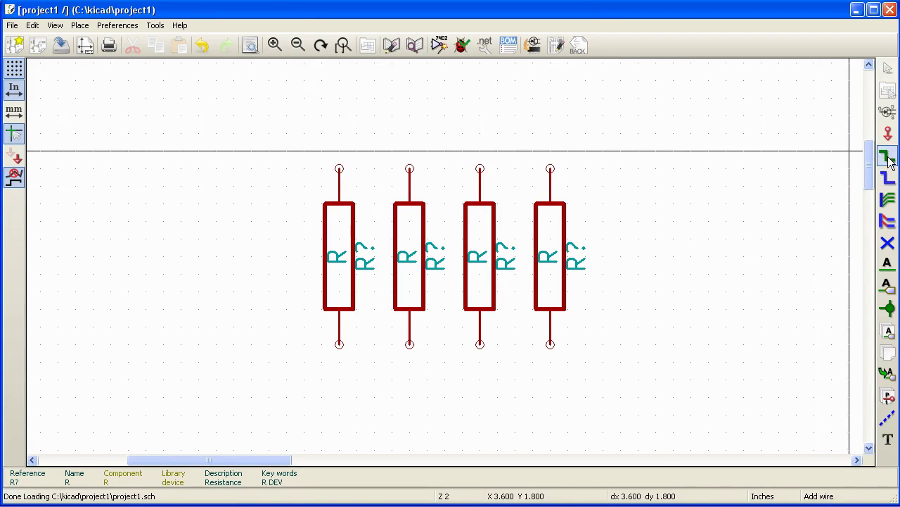
click(339, 169)
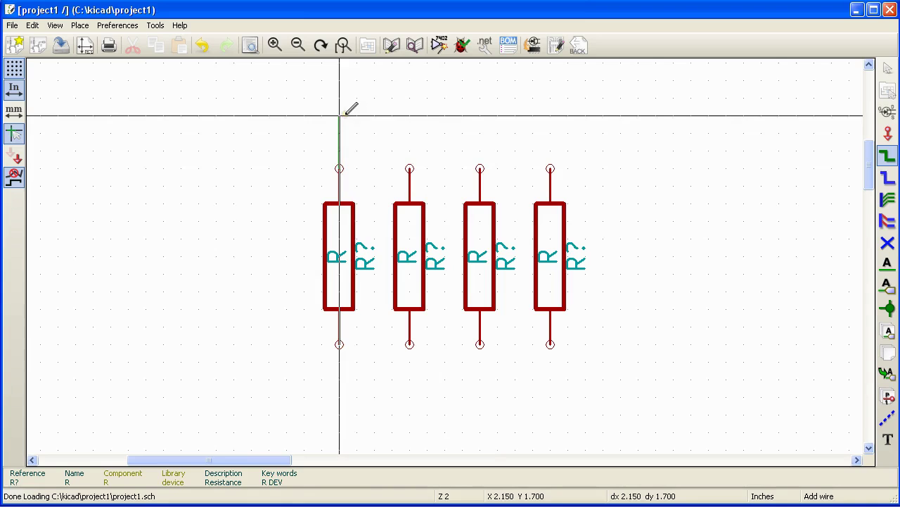
click(410, 115)
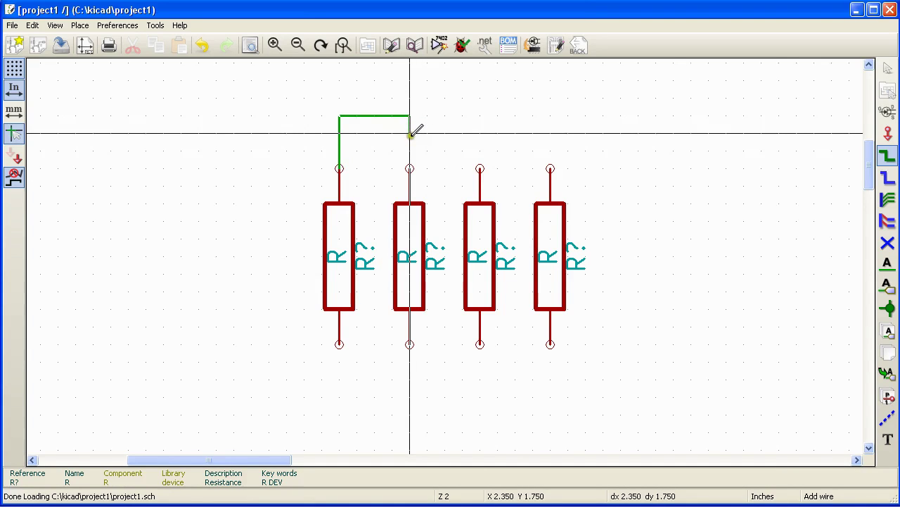
click(410, 169)
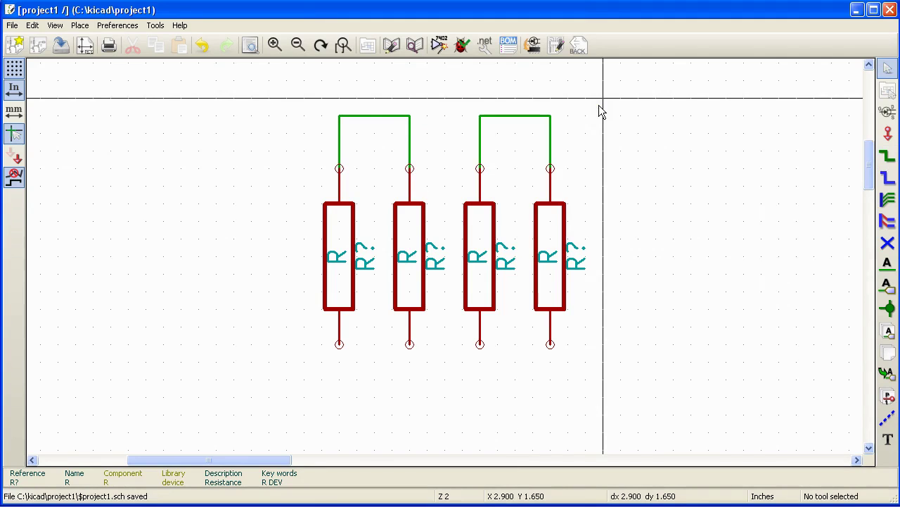
- Place a +12V power symbol above the fourth resistor at X 2.75, Y 1.65 inches
scroll(585, 239, down, 1)
scroll(445, 257, down, 1)
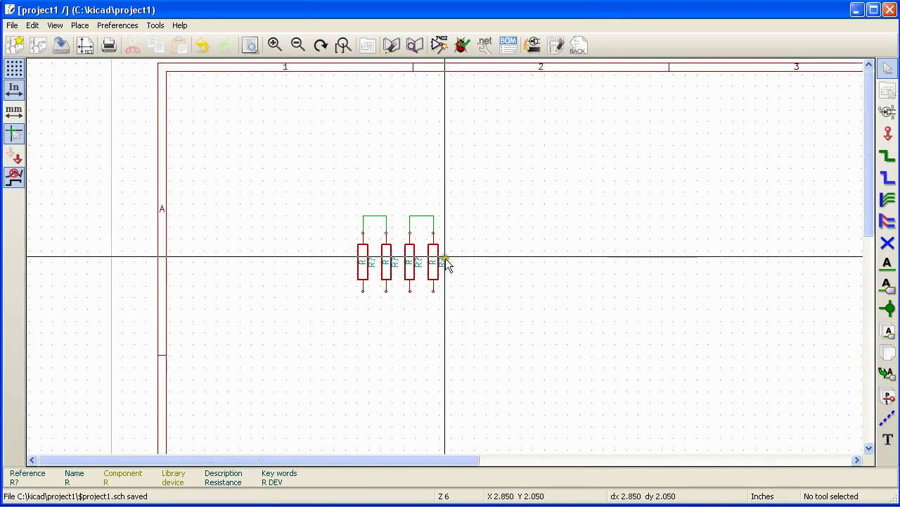
scroll(445, 257, up, 2)
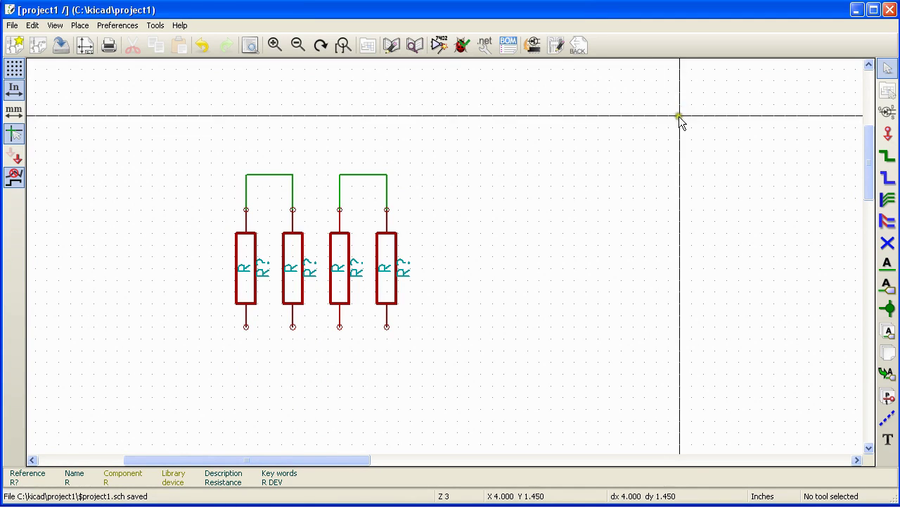
click(887, 135)
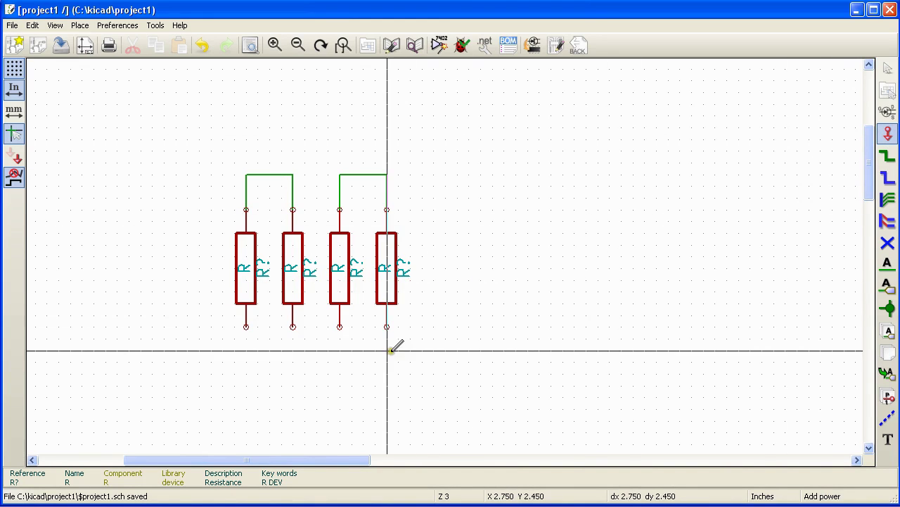
click(386, 151)
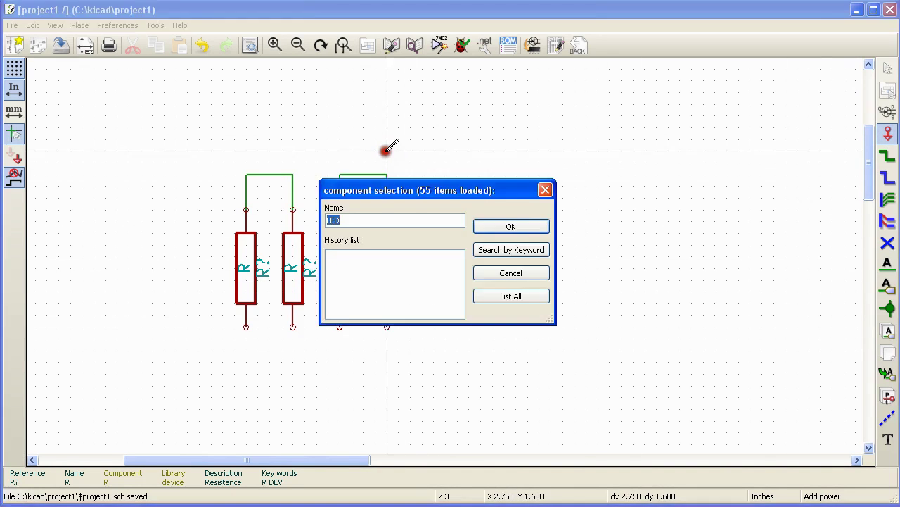
click(506, 298)
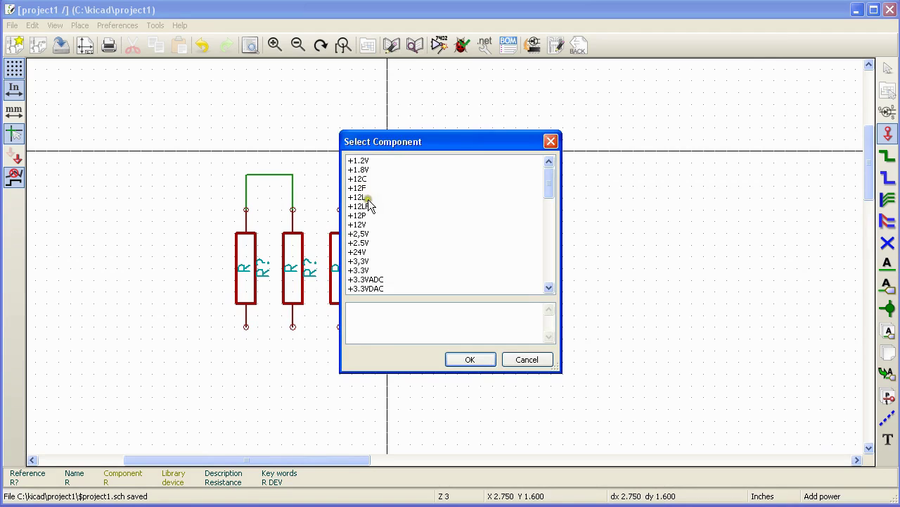
click(370, 224)
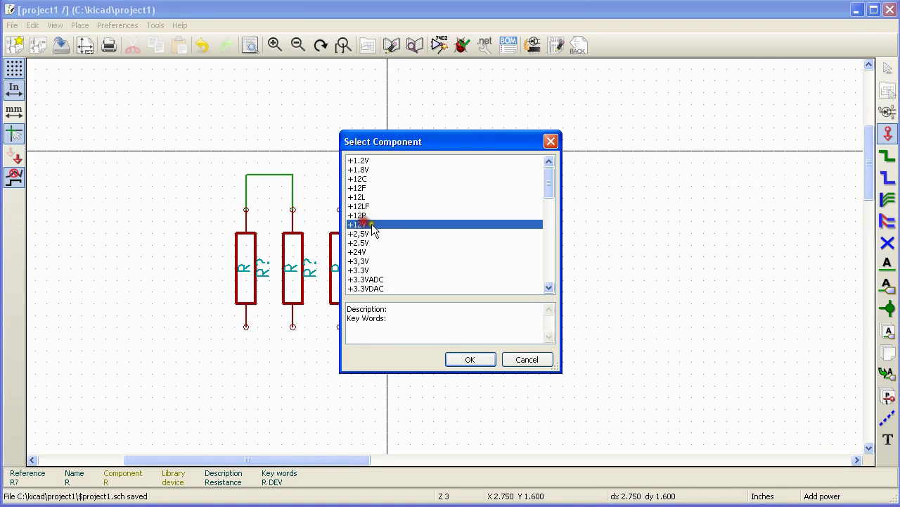
click(469, 360)
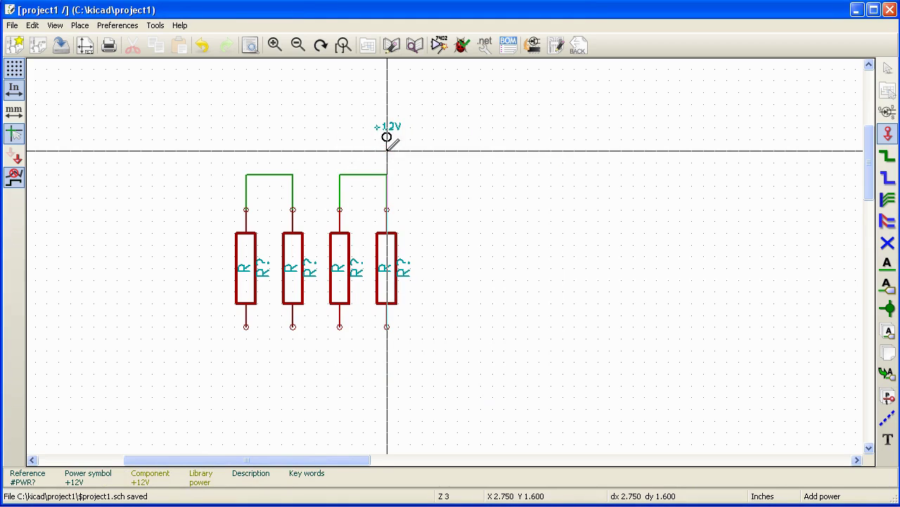
click(387, 161)
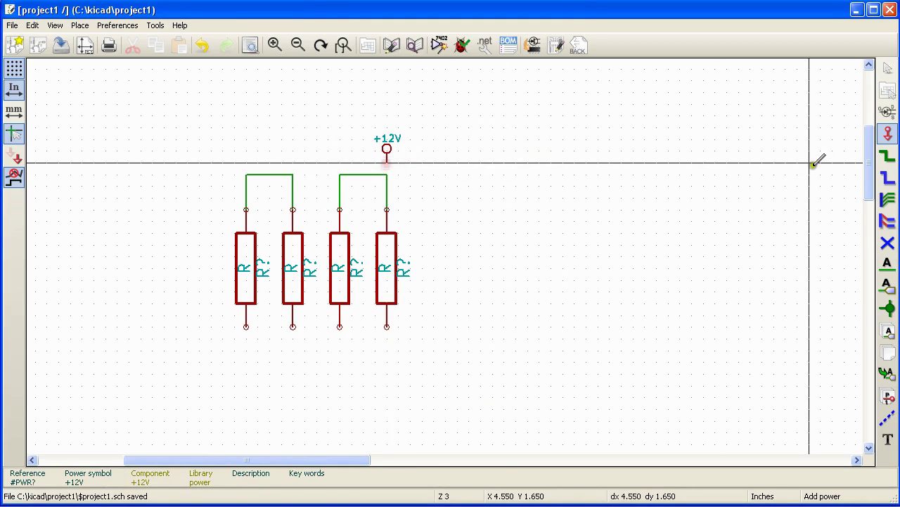
- Wire the +12V symbol down to the wire corner above the fourth resistor at Y 1.7 inches
click(888, 156)
click(386, 166)
double_click(387, 174)
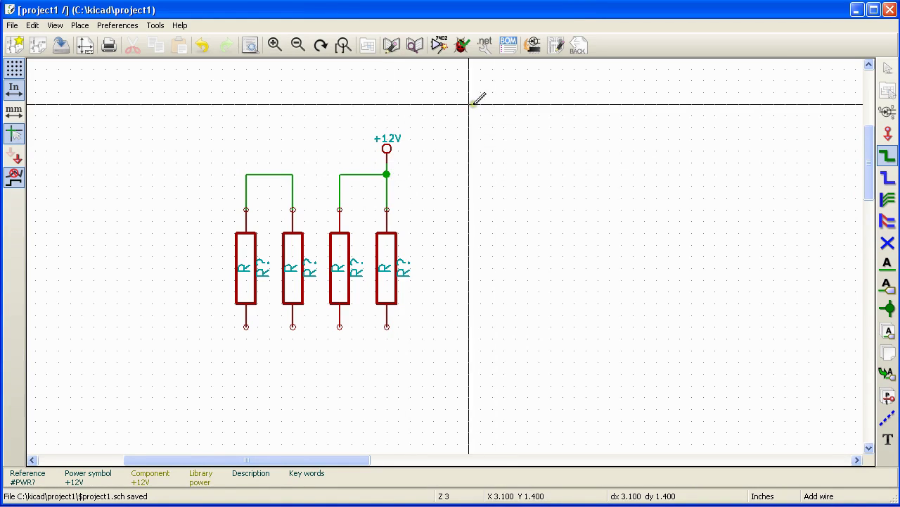
click(888, 68)
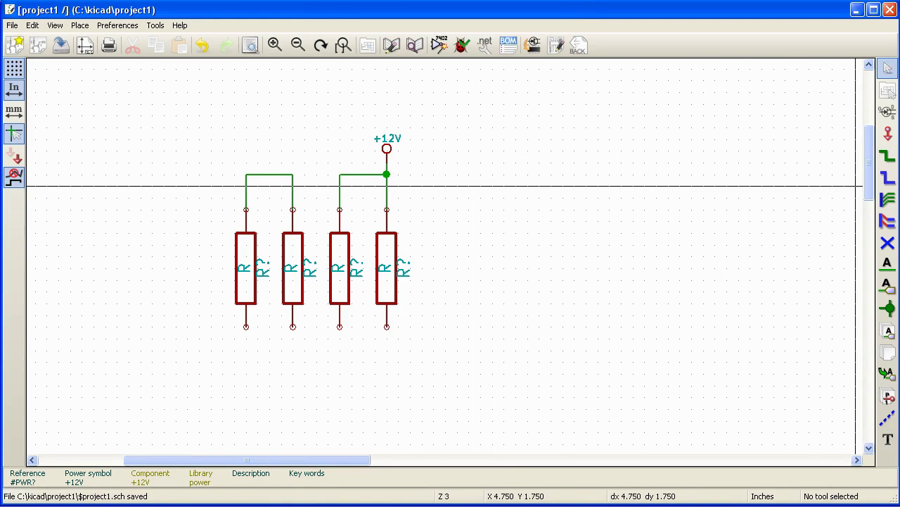
- Place a GND power symbol below the fourth resistor at X 2.75, Y 2.45 inches
click(888, 133)
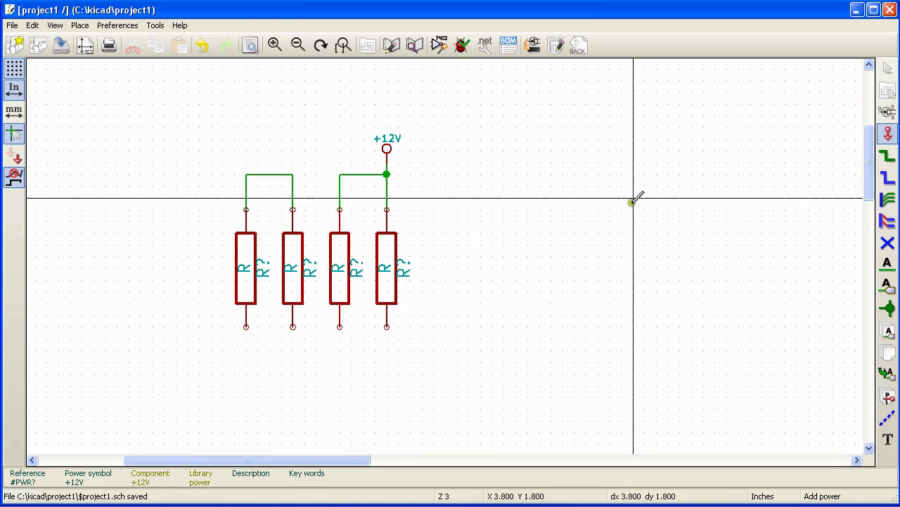
click(386, 351)
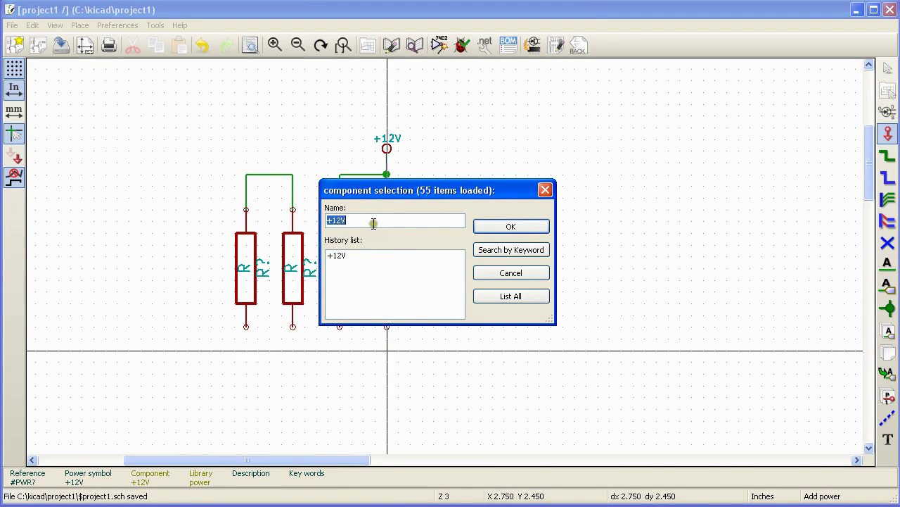
click(506, 297)
drag(548, 177, 552, 280)
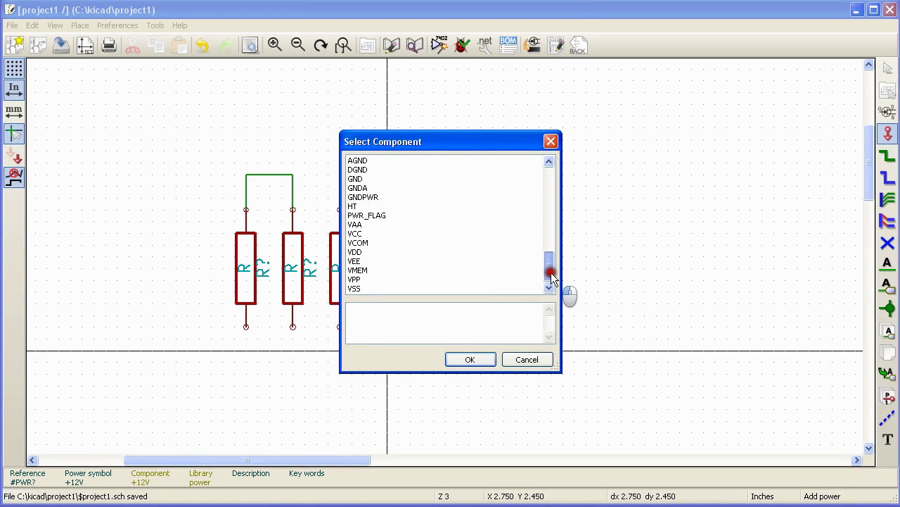
click(356, 181)
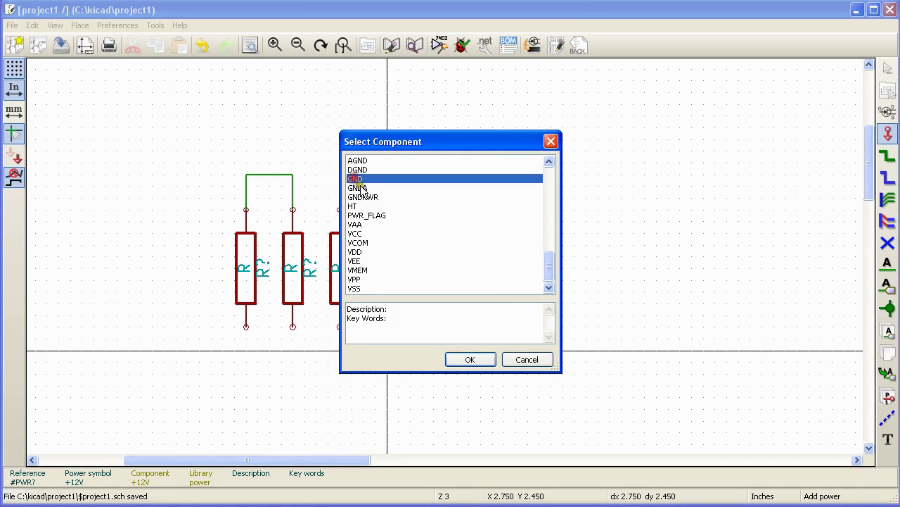
click(472, 360)
click(387, 350)
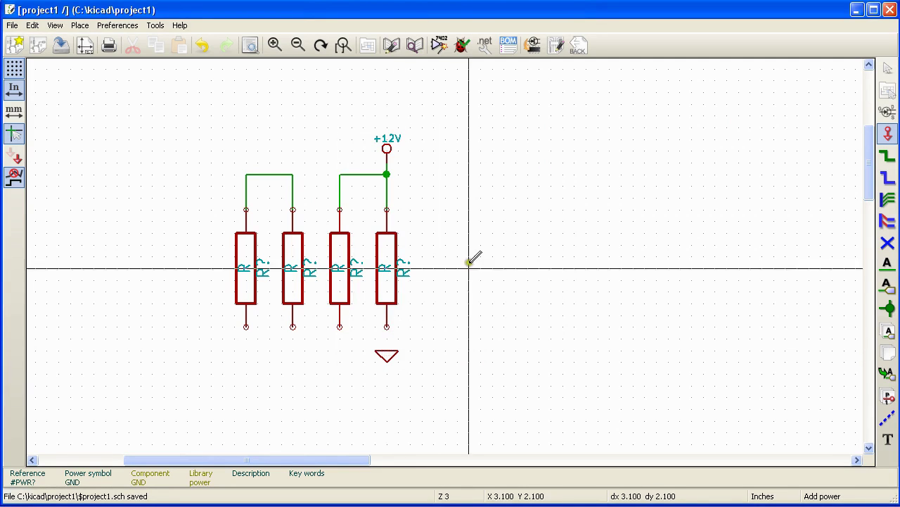
- Wire the fourth resistor's lower pin straight down to the GND symbol
click(888, 154)
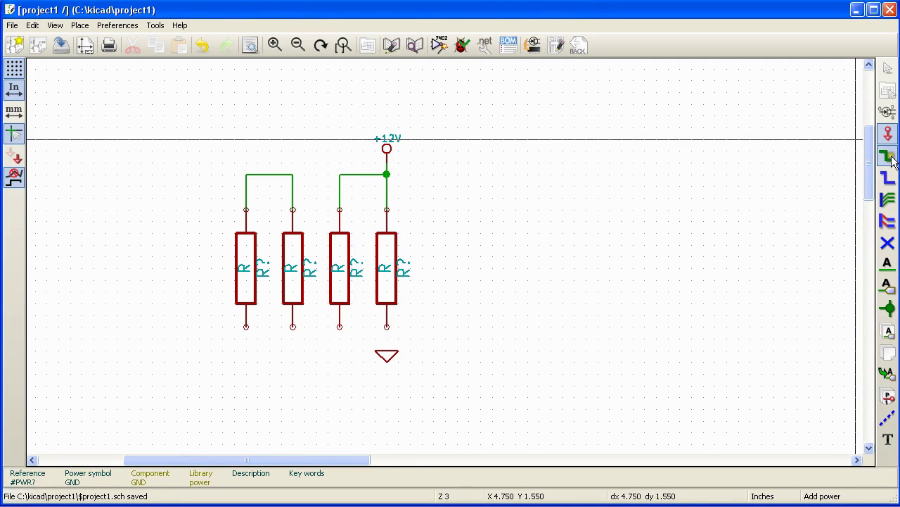
click(386, 326)
click(386, 350)
click(888, 69)
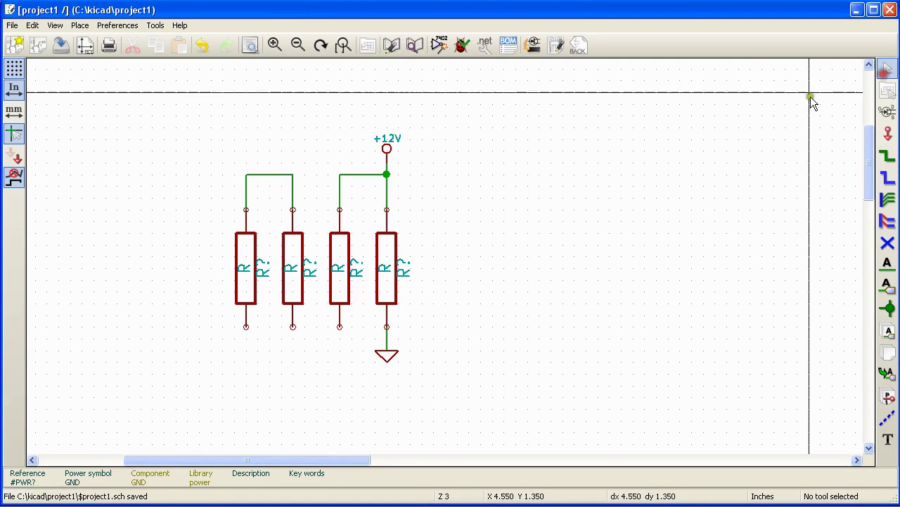
scroll(351, 292, up, 1)
scroll(445, 260, down, 1)
scroll(445, 260, up, 1)
scroll(444, 260, down, 1)
scroll(444, 261, up, 1)
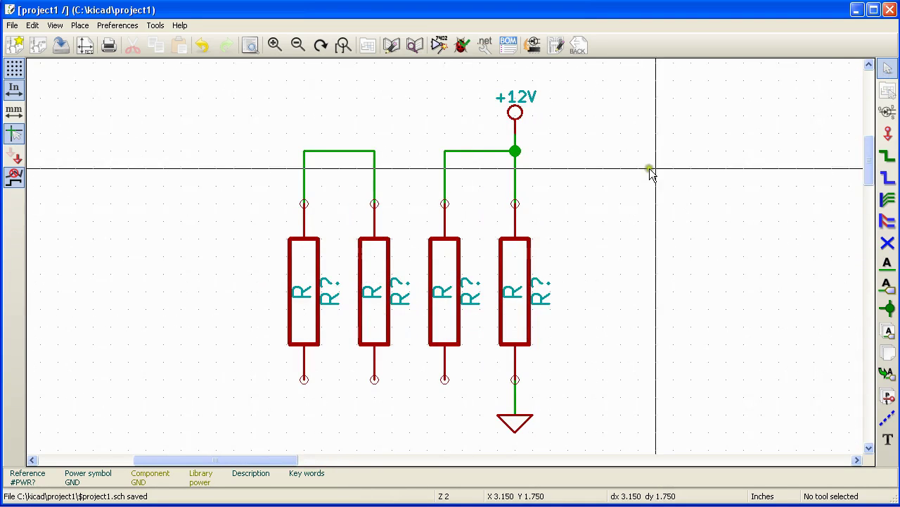